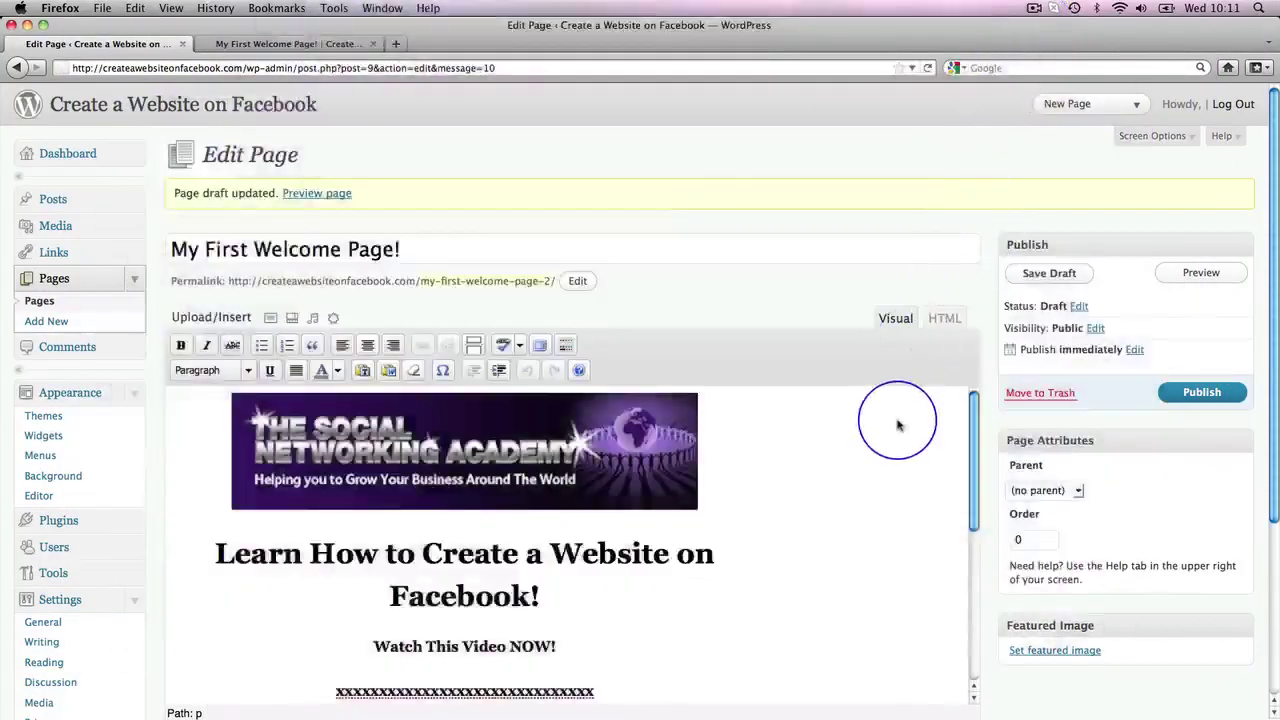
- Switch to TextEdit and copy the line "Just Leave us Your Name & Email Address for INSTANT ACCESS!" from the test page text file
scroll(897, 425, down, 6)
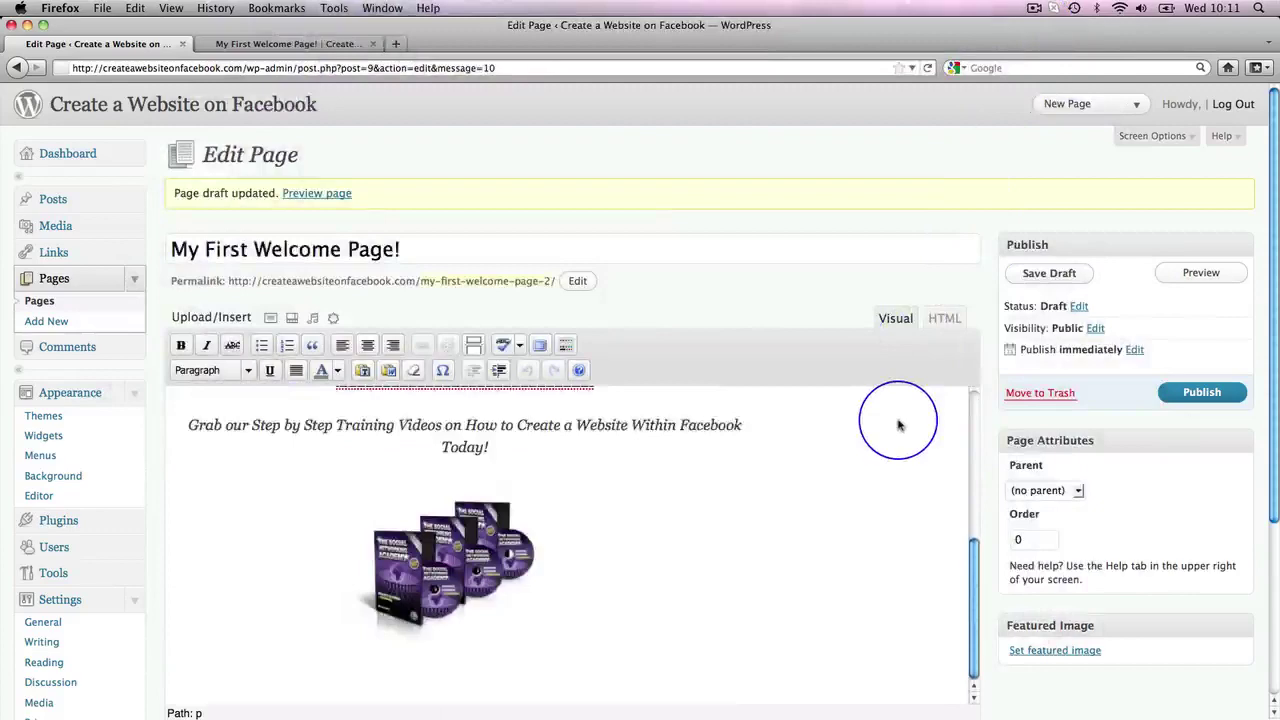
scroll(897, 425, up, 6)
scroll(1057, 330, down, 3)
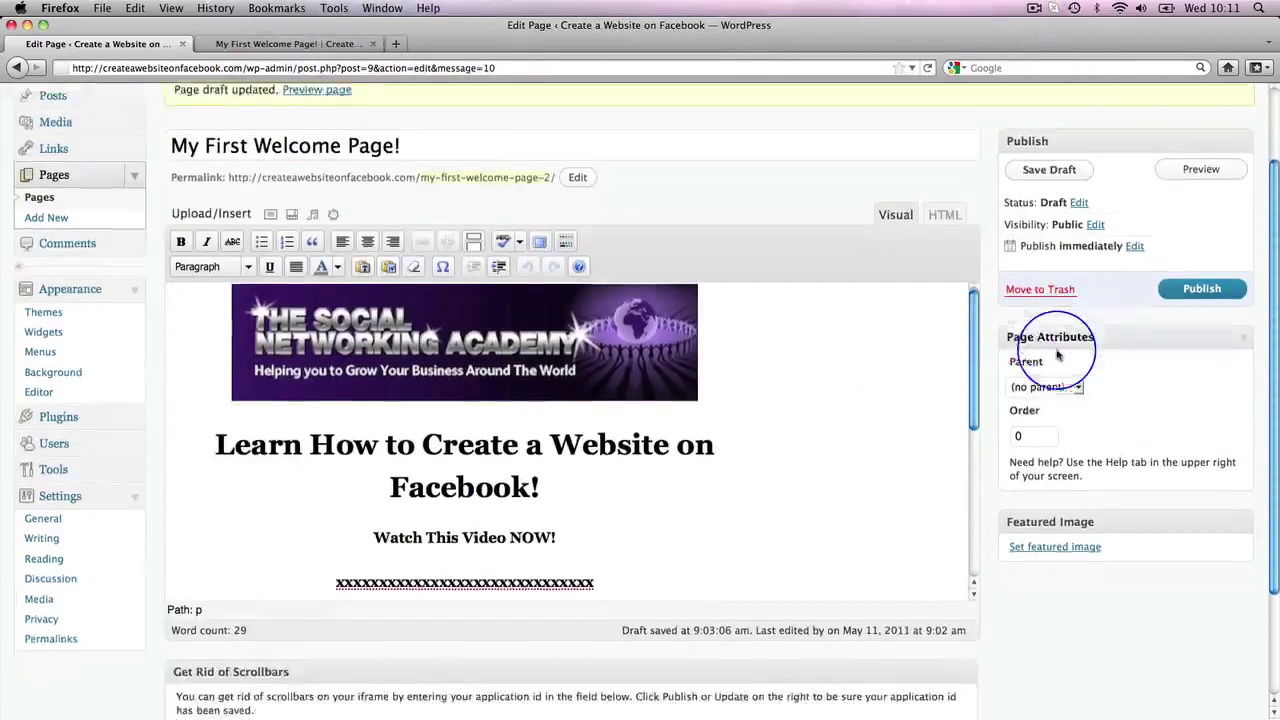
scroll(1057, 354, down, 1)
scroll(859, 340, down, 5)
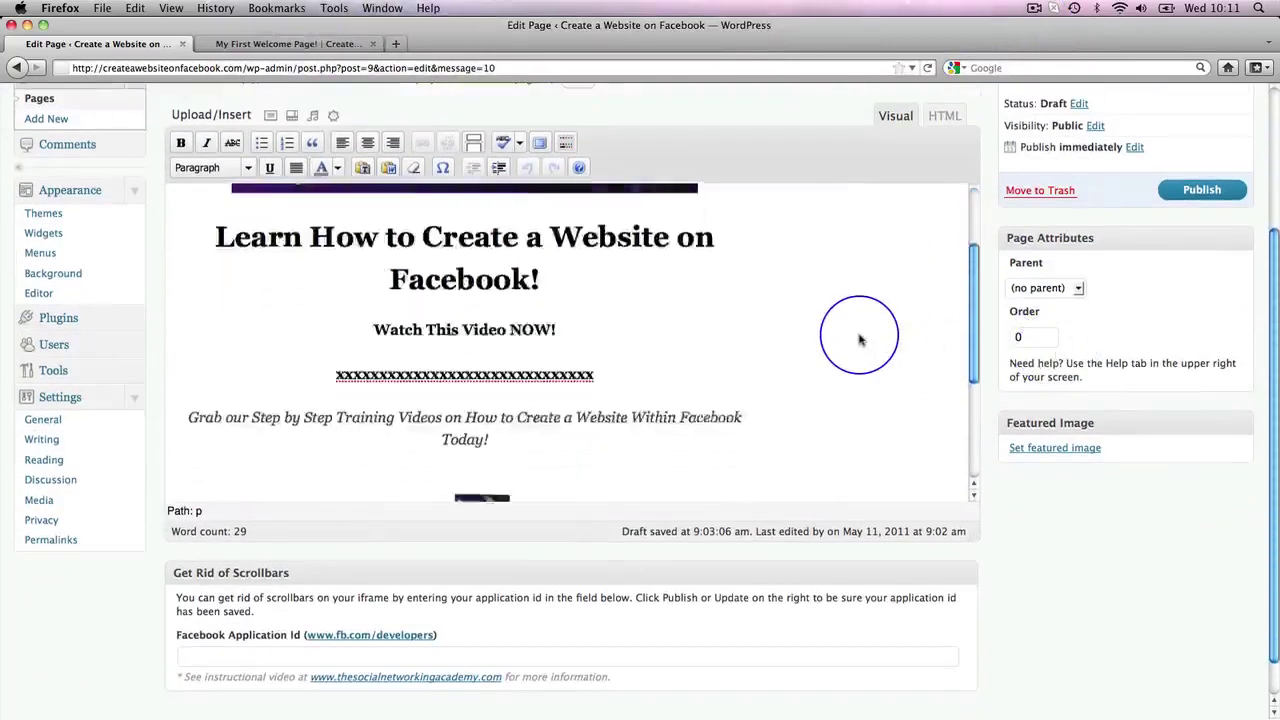
scroll(859, 340, down, 1)
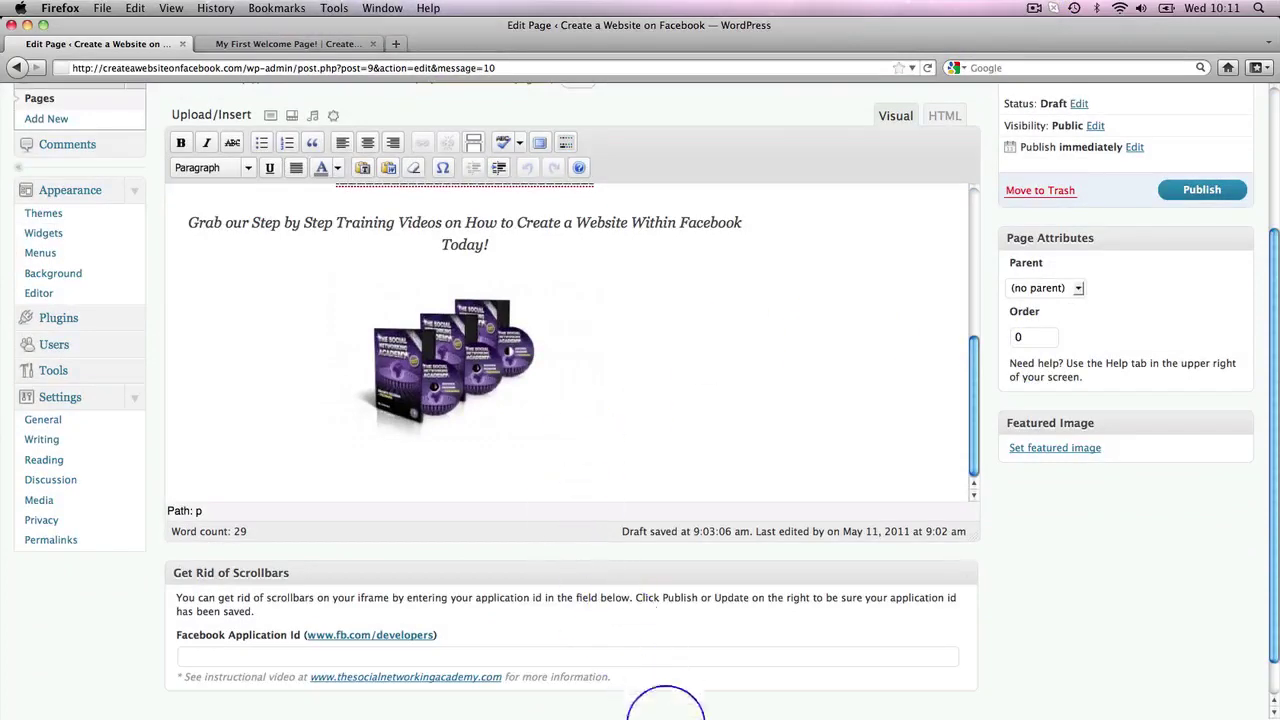
click(679, 716)
drag(838, 282, 914, 300)
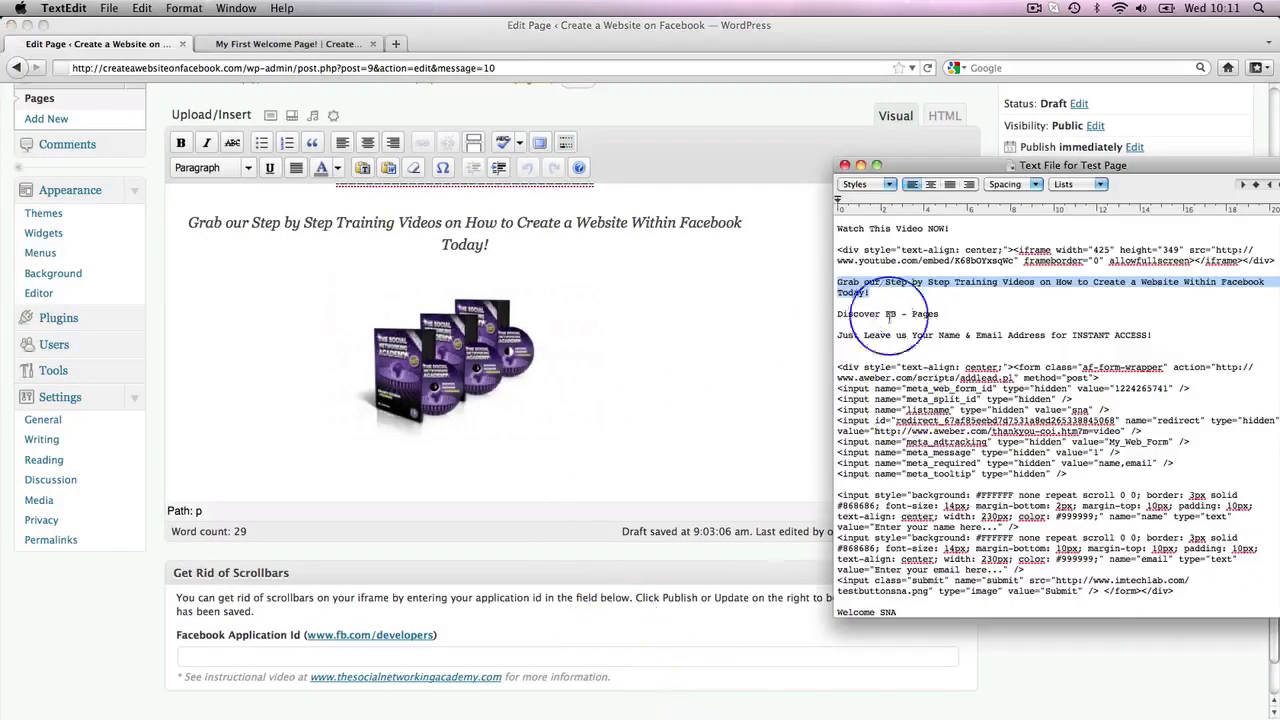
click(838, 336)
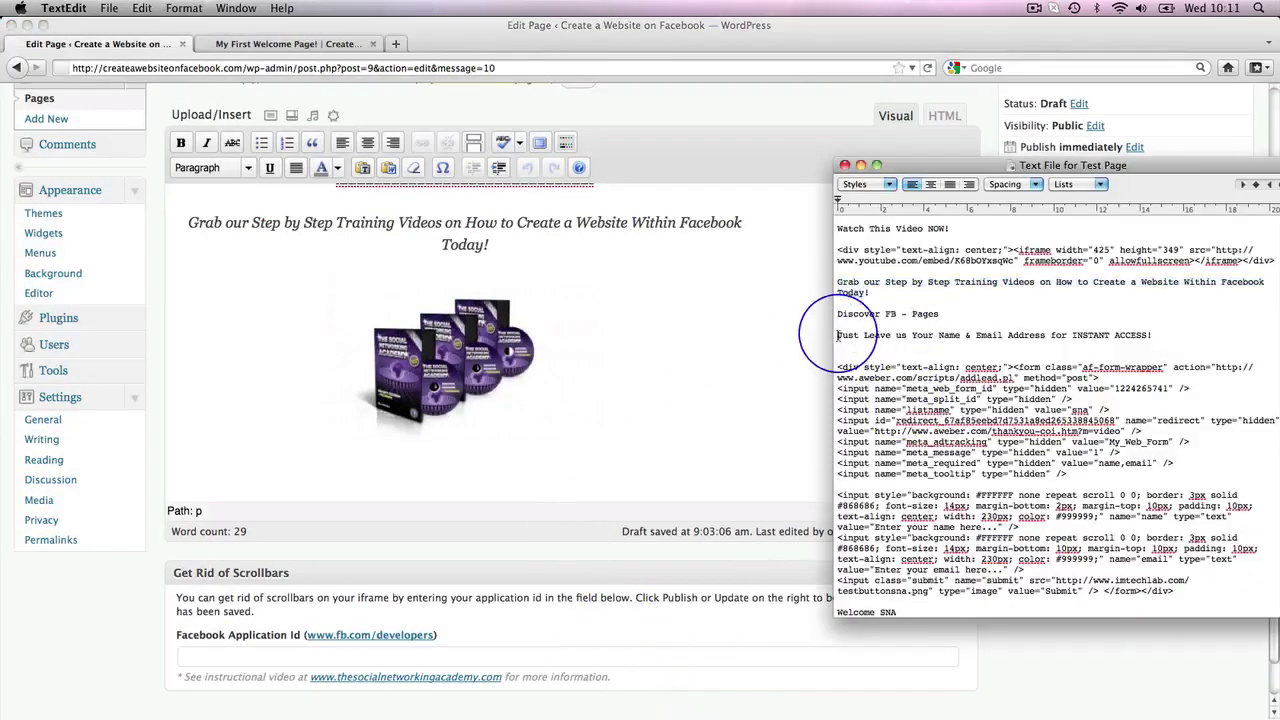
drag(838, 336, 1155, 338)
key(super+c)
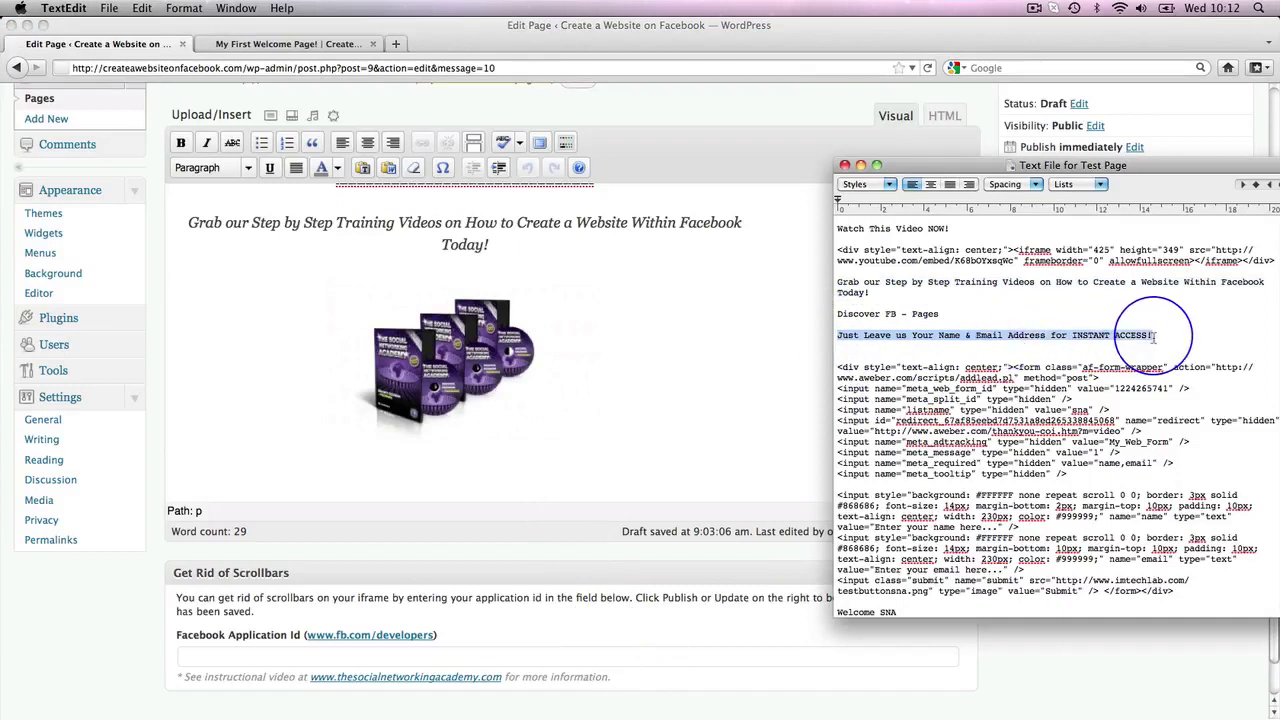
- Paste the copied line into the WordPress page body in Firefox, directly below the product image
click(520, 462)
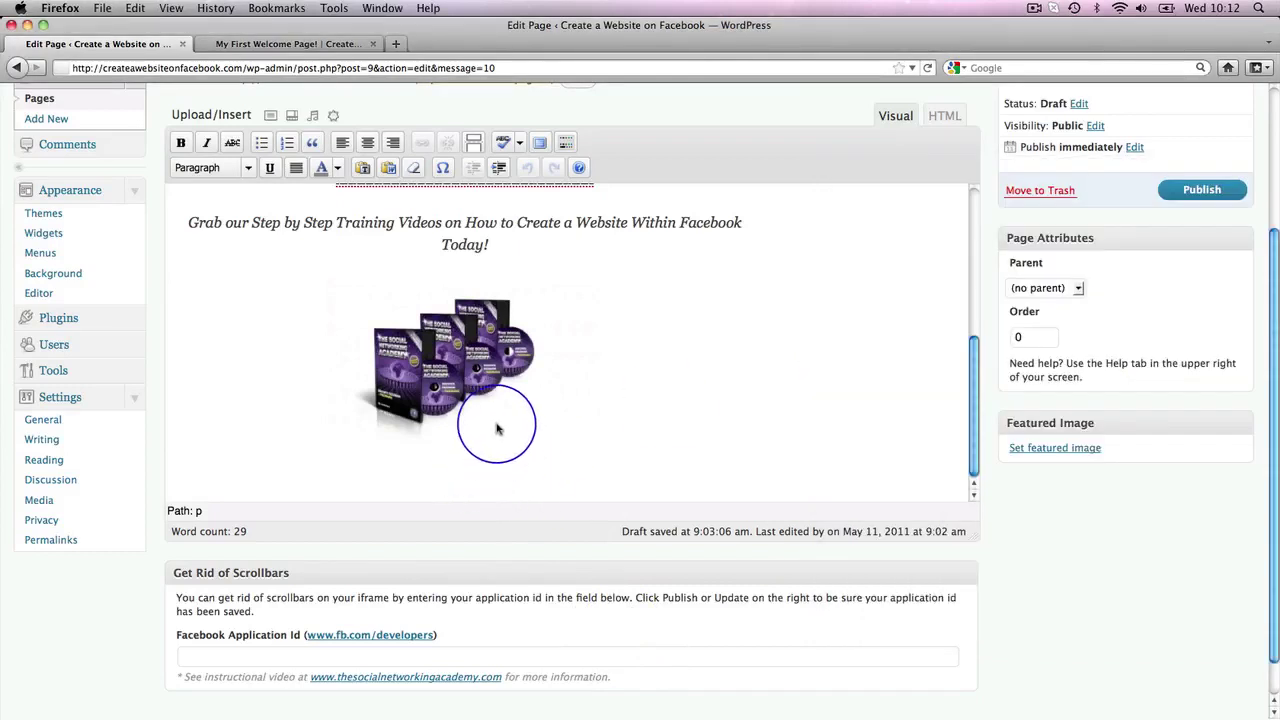
click(493, 430)
click(663, 463)
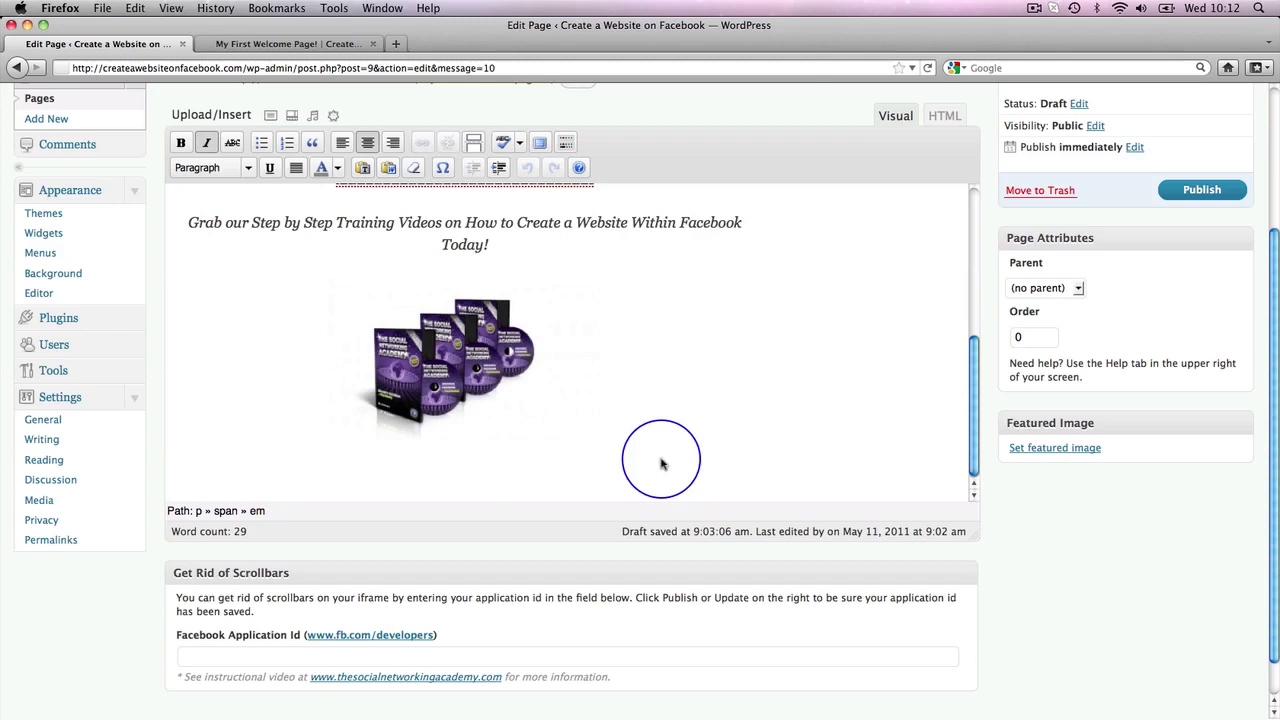
key(super+v)
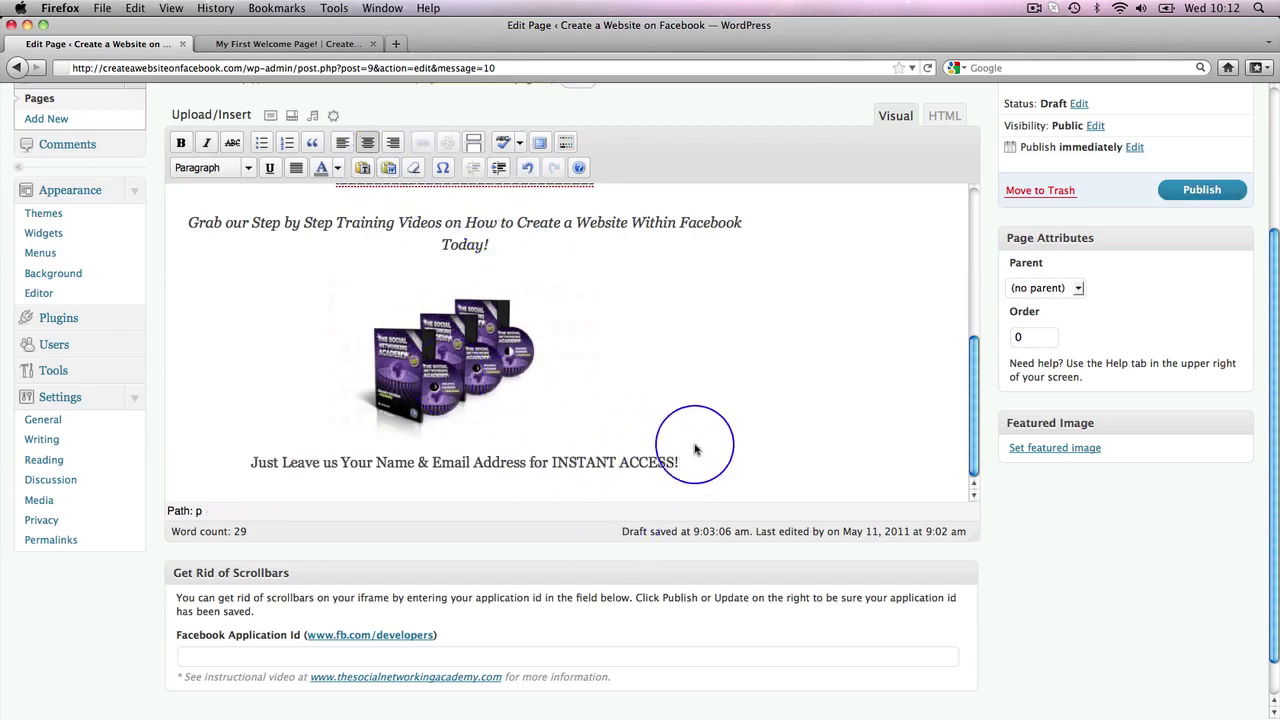
- Make the pasted "Just Leave us Your Name & Email Address" line bold and colour the words "INSTANT ACCESS" red
drag(251, 462, 680, 463)
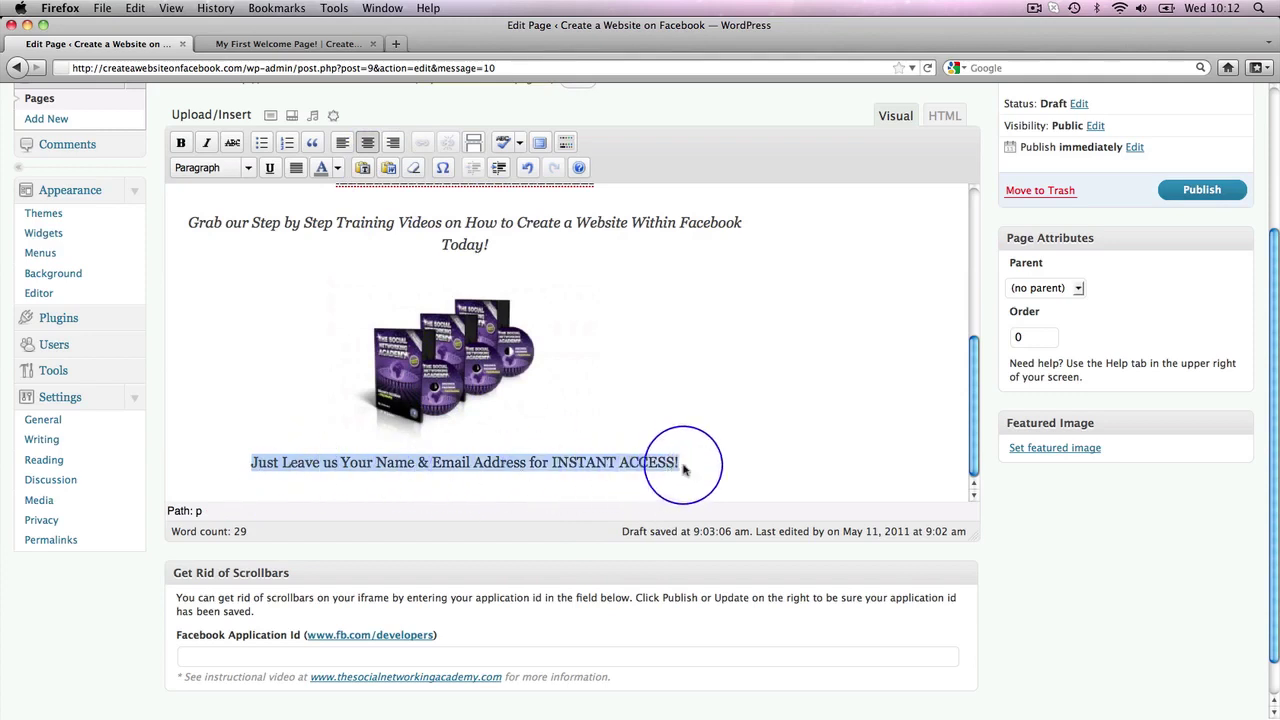
click(181, 142)
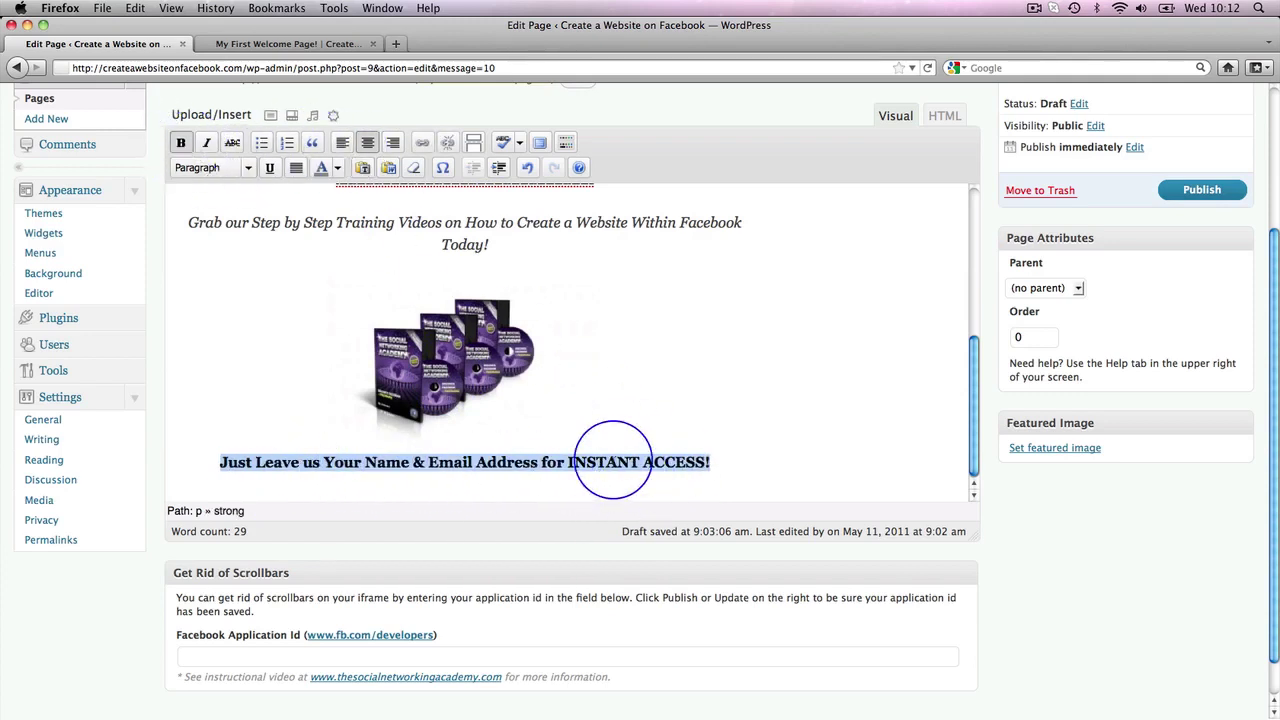
click(612, 461)
drag(568, 461, 705, 460)
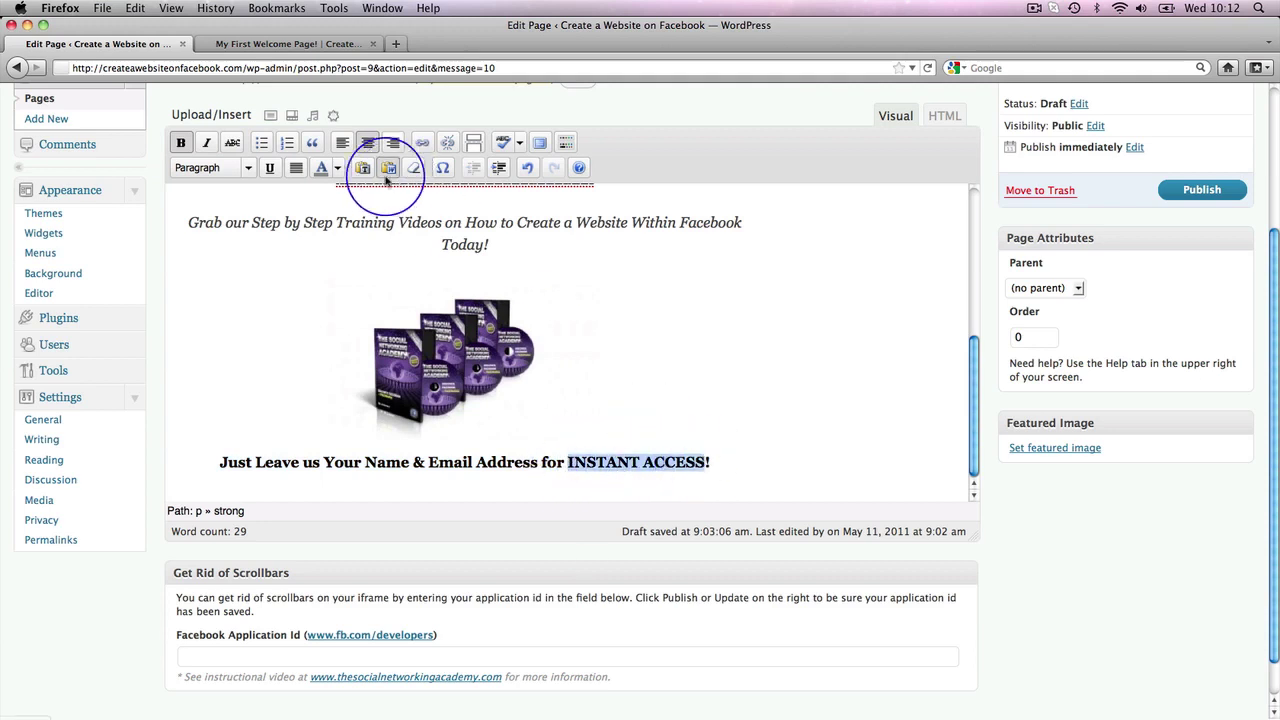
click(338, 167)
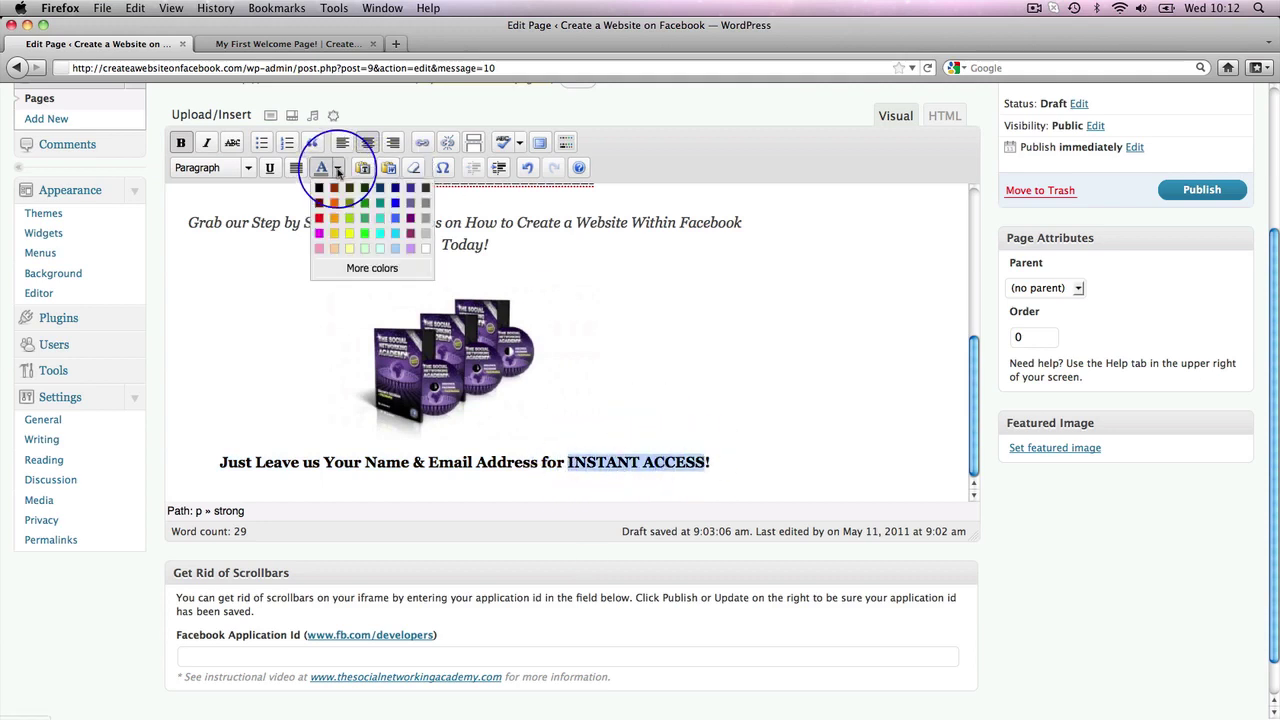
click(319, 218)
click(731, 470)
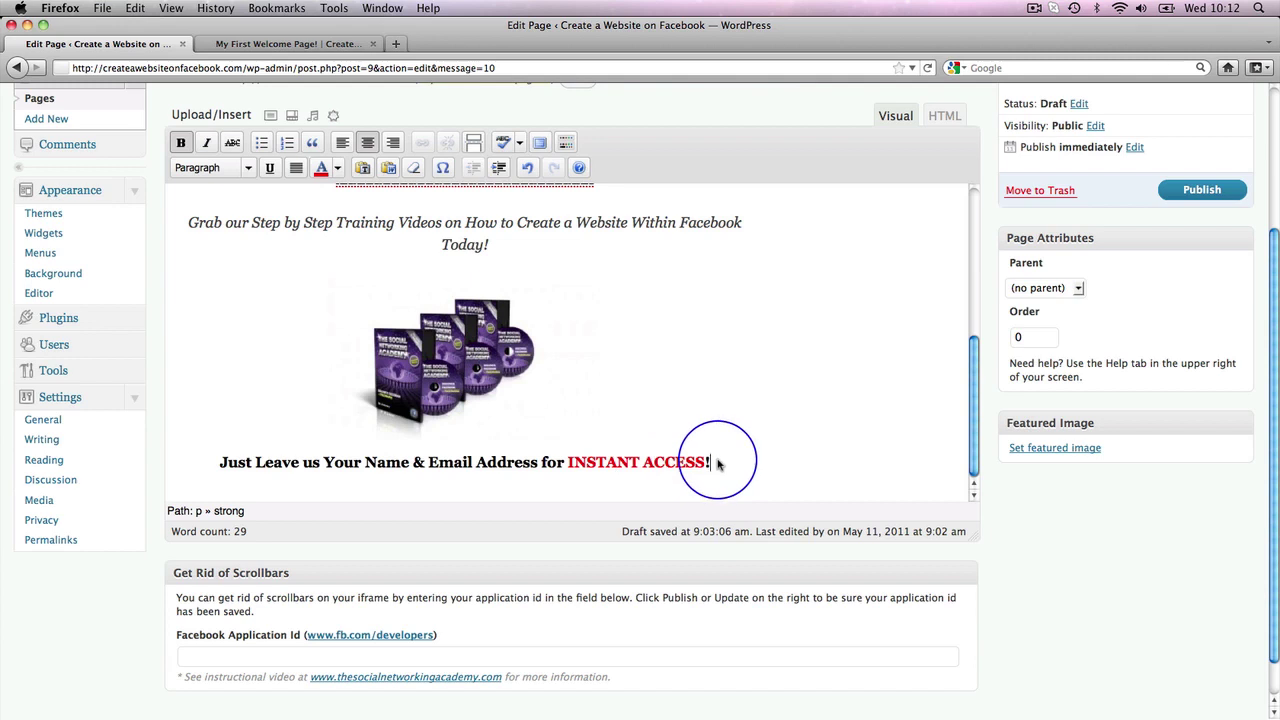
- Add a placeholder row of x characters on a new line below the INSTANT ACCESS sentence and start an empty line beneath it
key(Return)
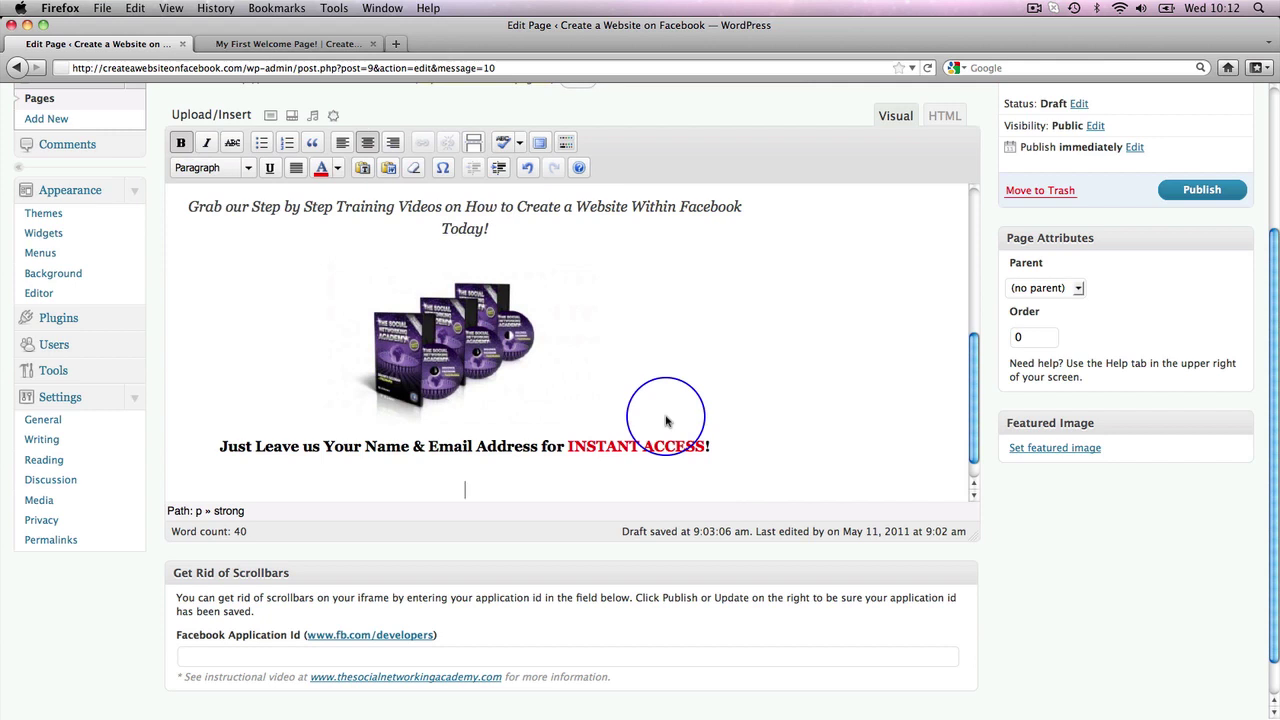
scroll(785, 428, down, 1)
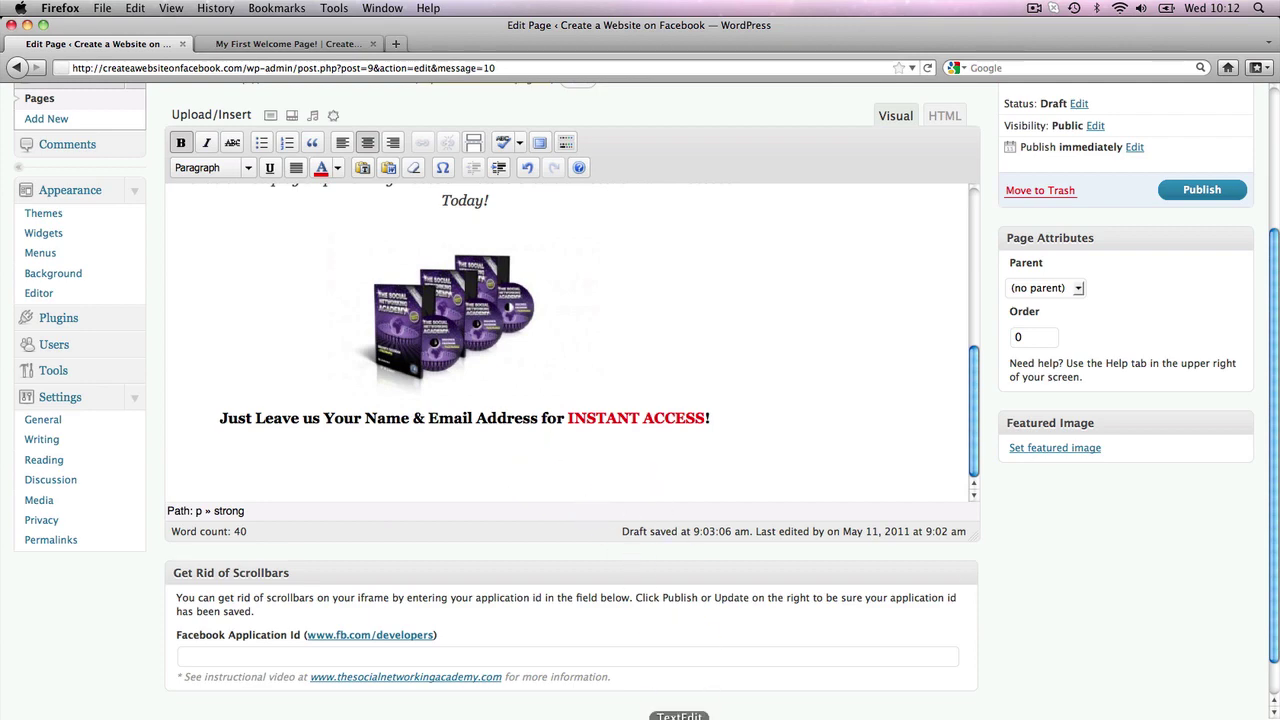
click(679, 718)
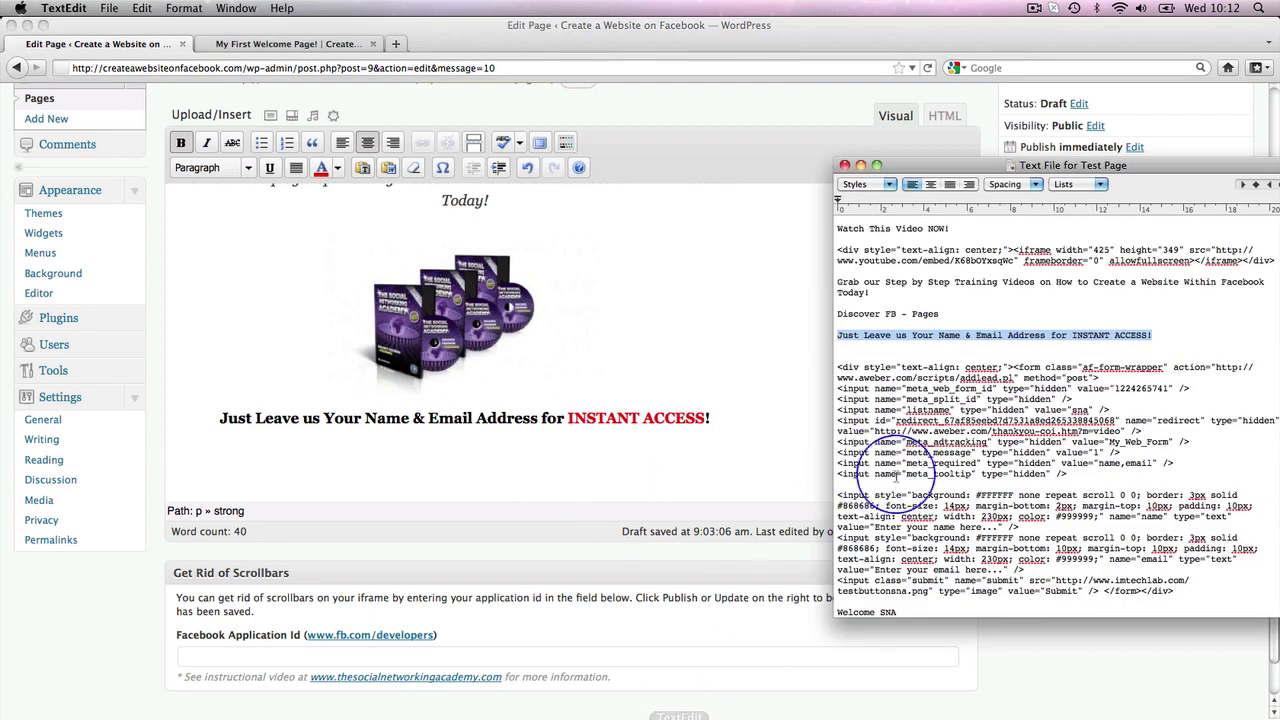
click(476, 474)
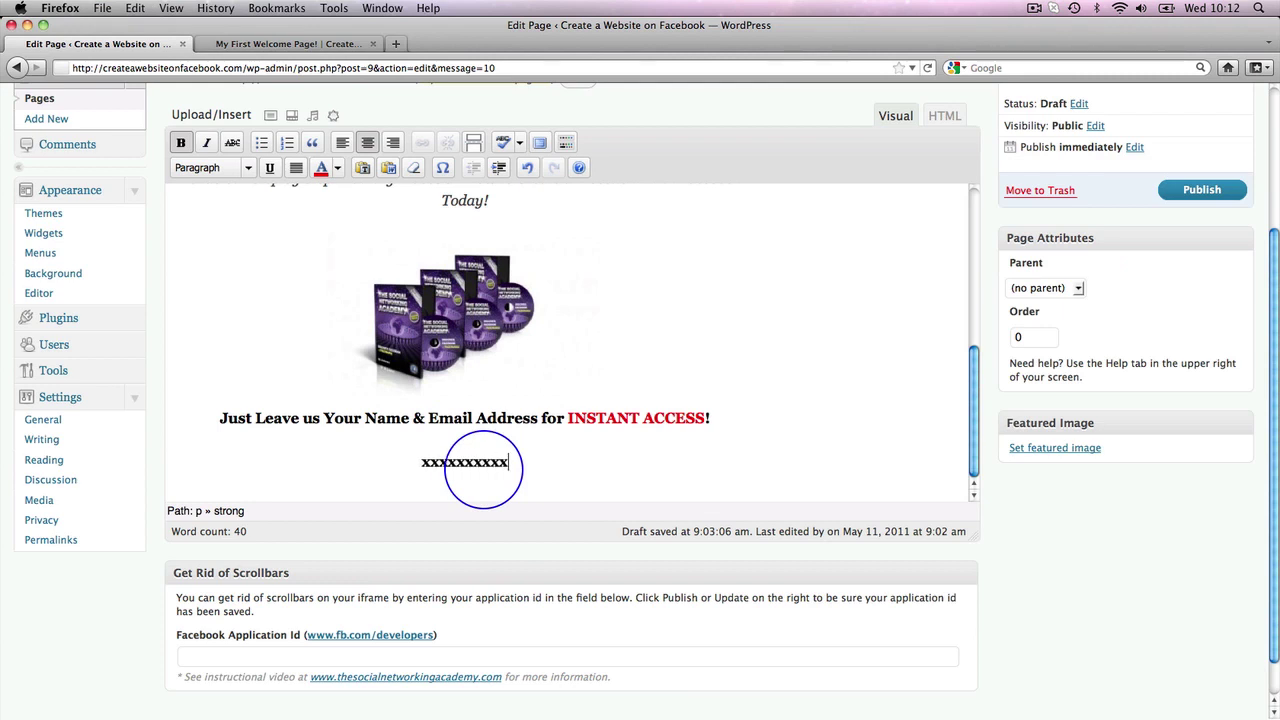
text(xxxxxxxxxxxxxxxxxxxxxxxxxxxxxxxx)
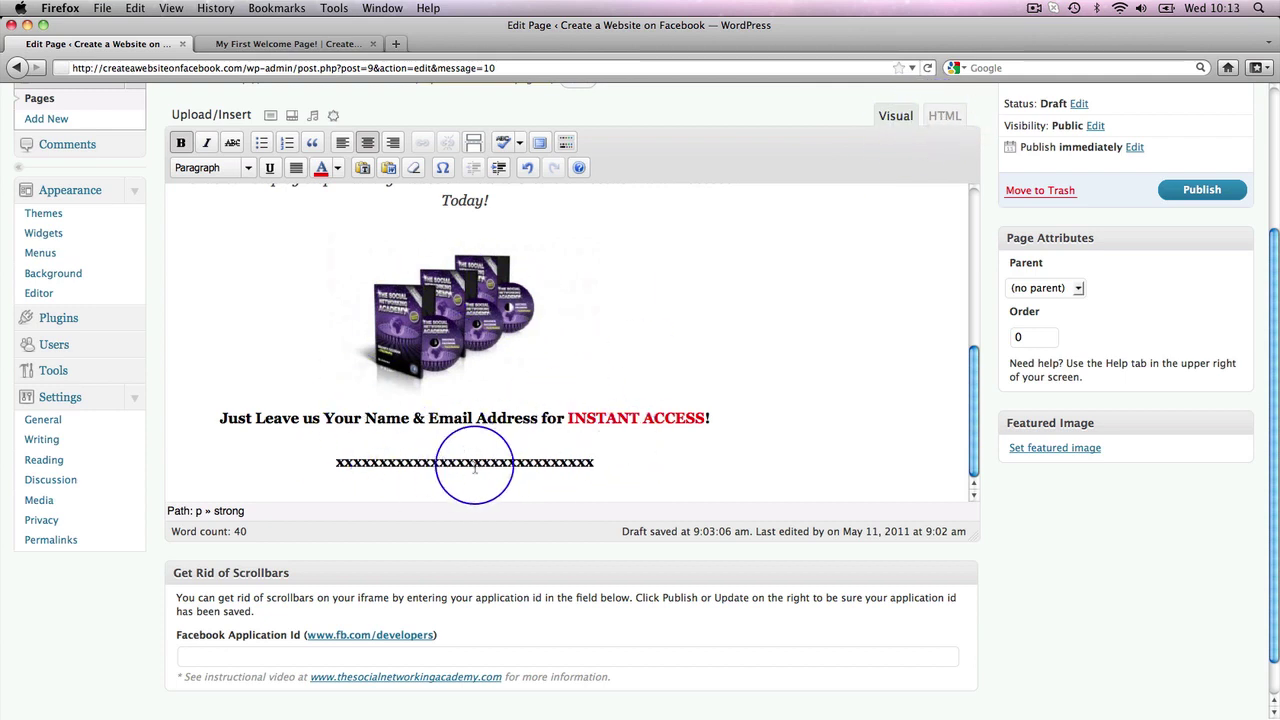
key(Return)
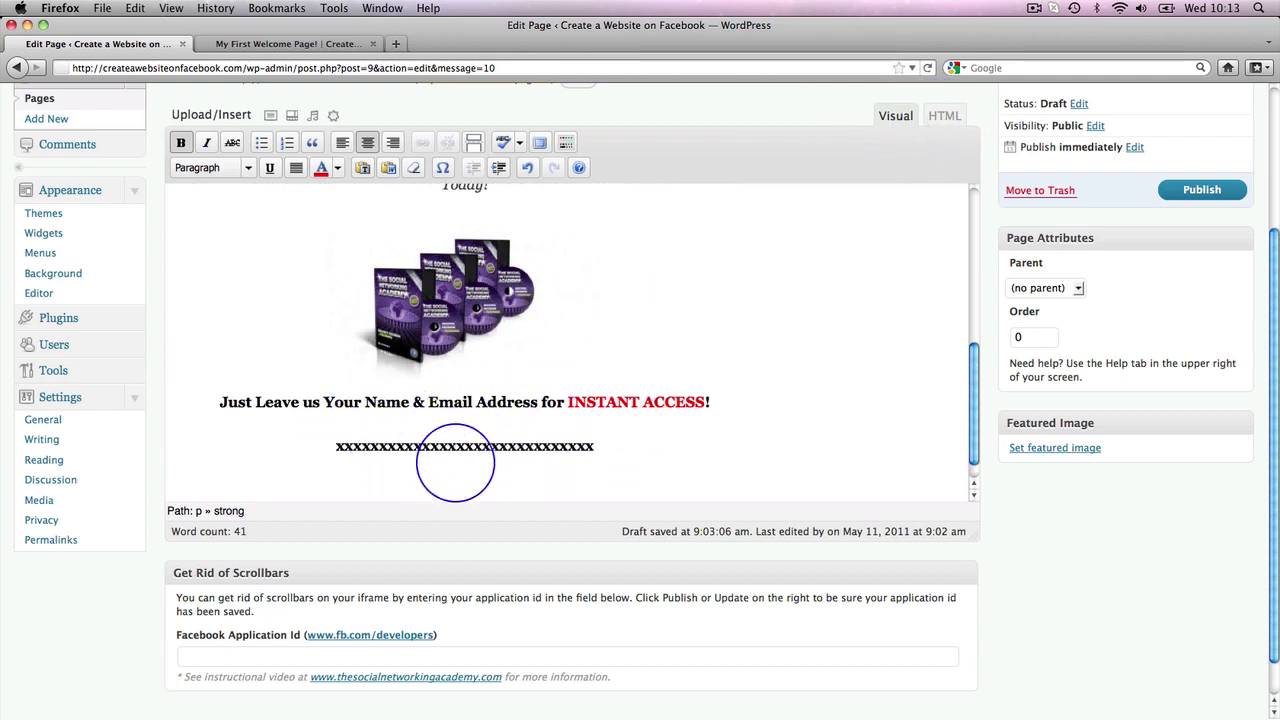
- Insert the Welcomesnafb image from the page's gallery below the x placeholder row, with no link URL and at full size (400 × 100)
click(679, 717)
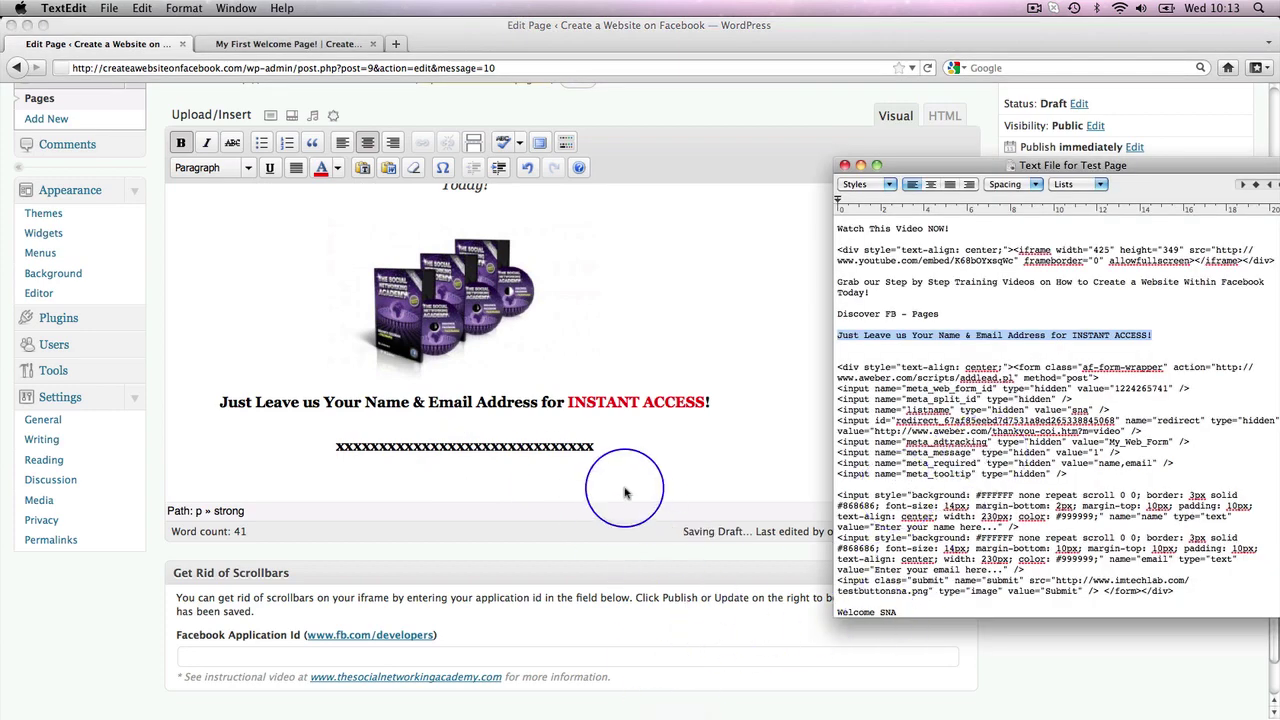
click(506, 496)
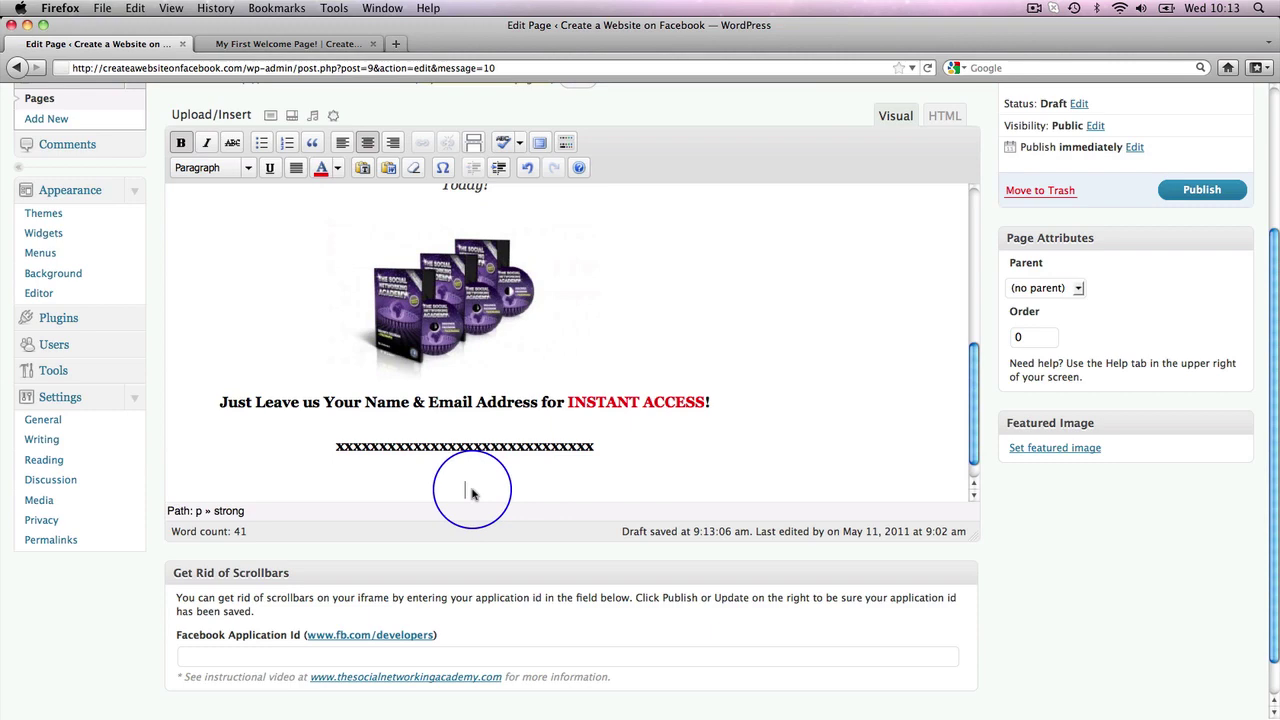
scroll(627, 470, up, 3)
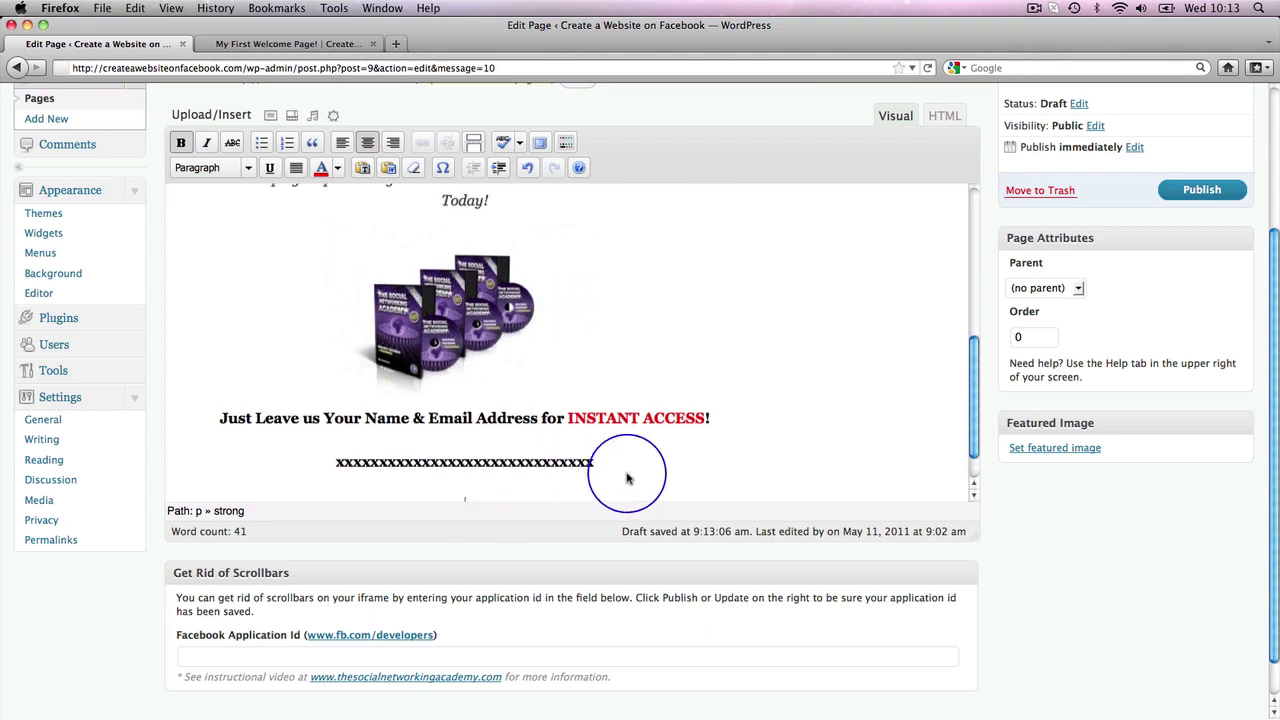
scroll(1105, 494, up, 2)
scroll(1105, 494, up, 2)
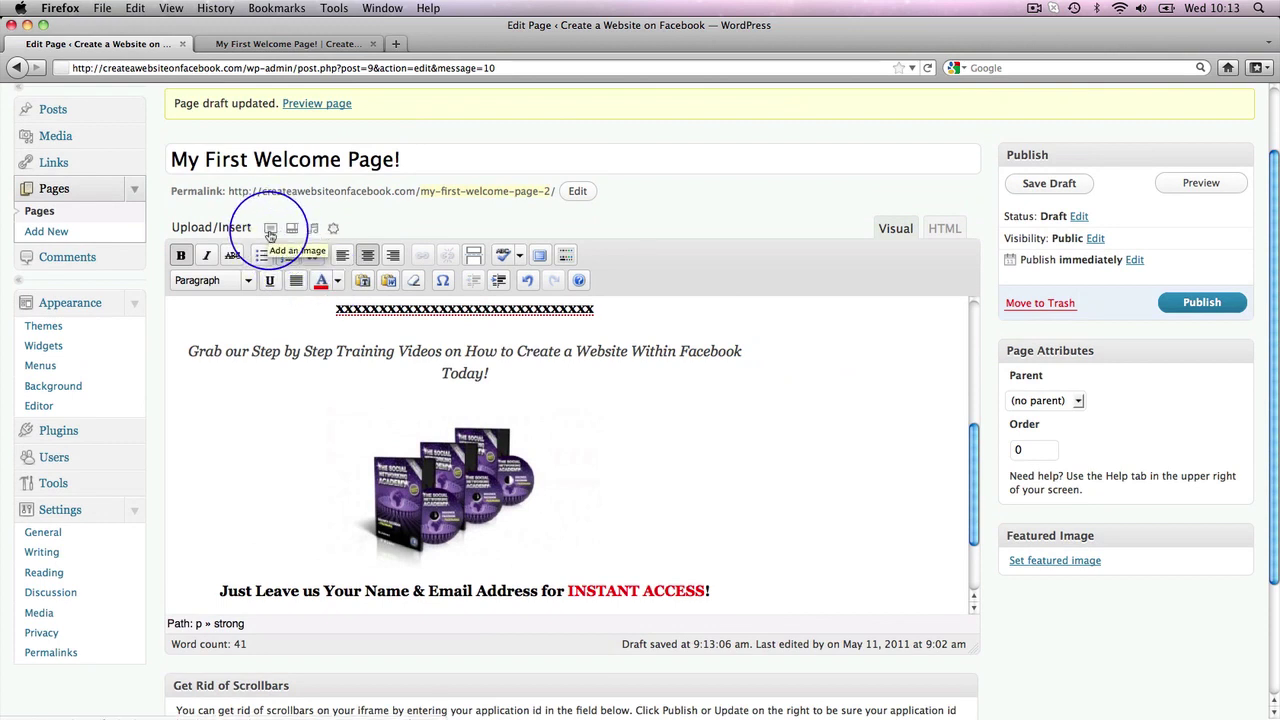
click(269, 233)
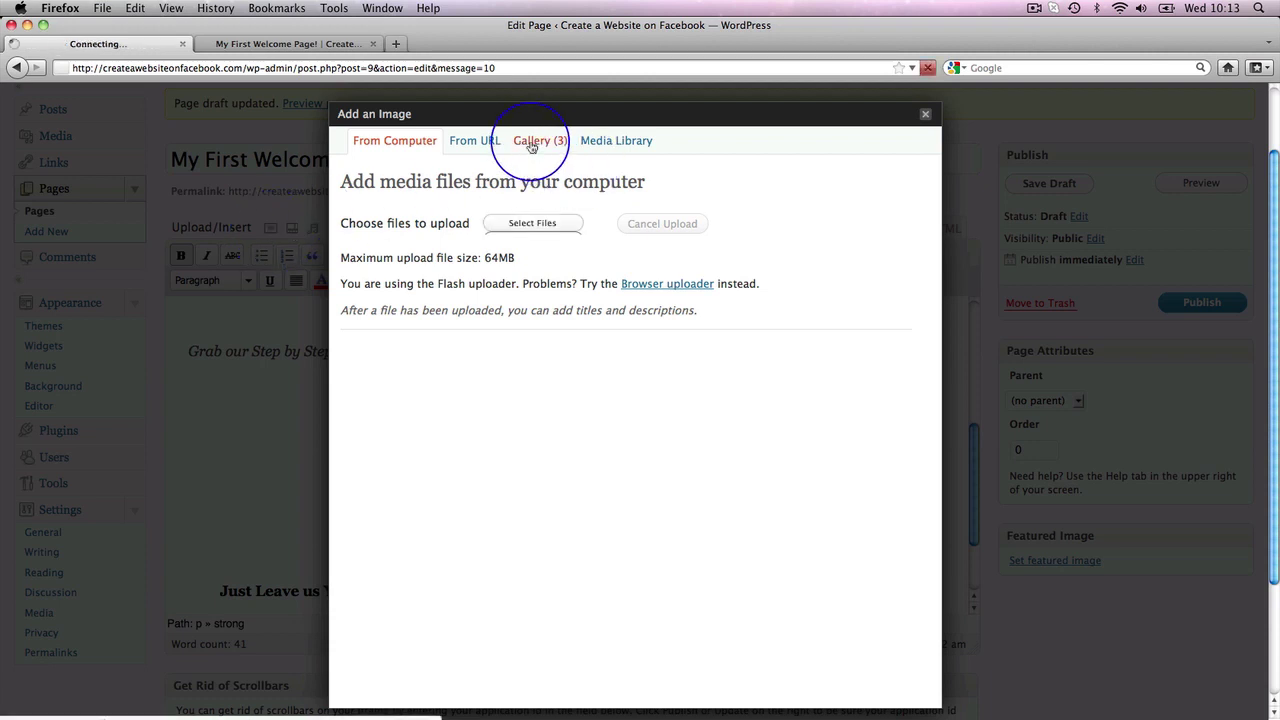
click(531, 142)
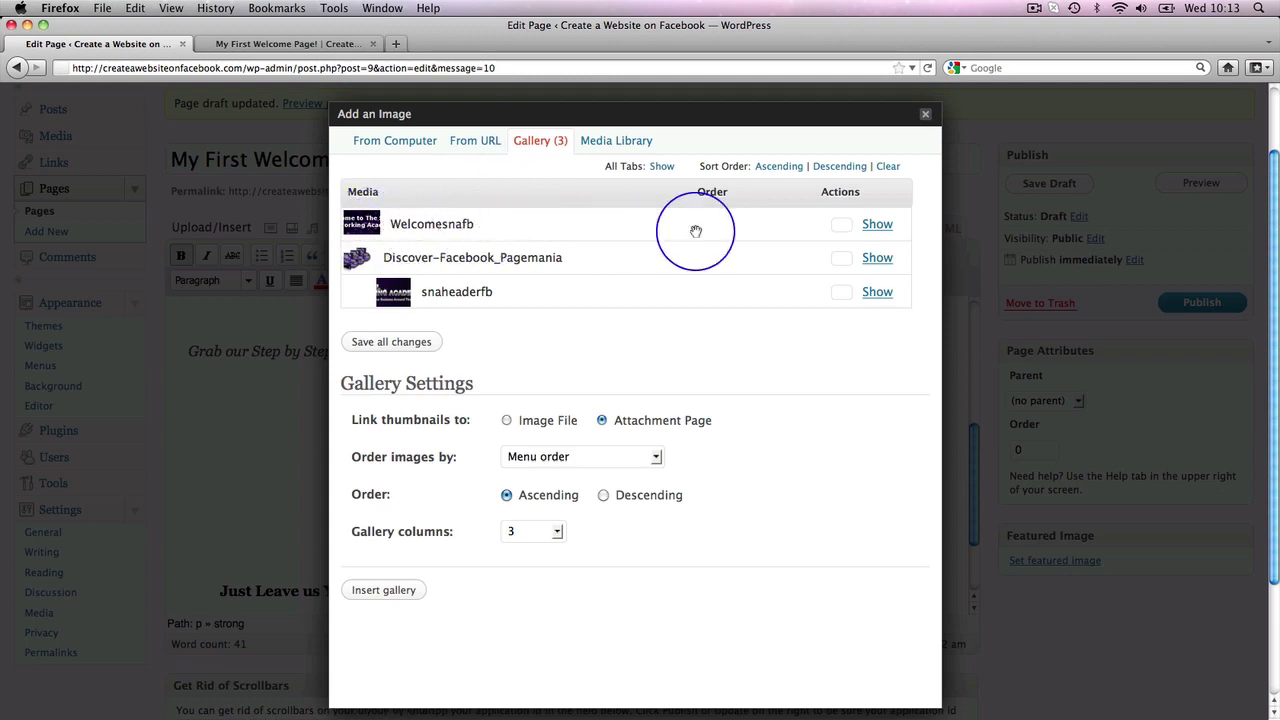
click(877, 226)
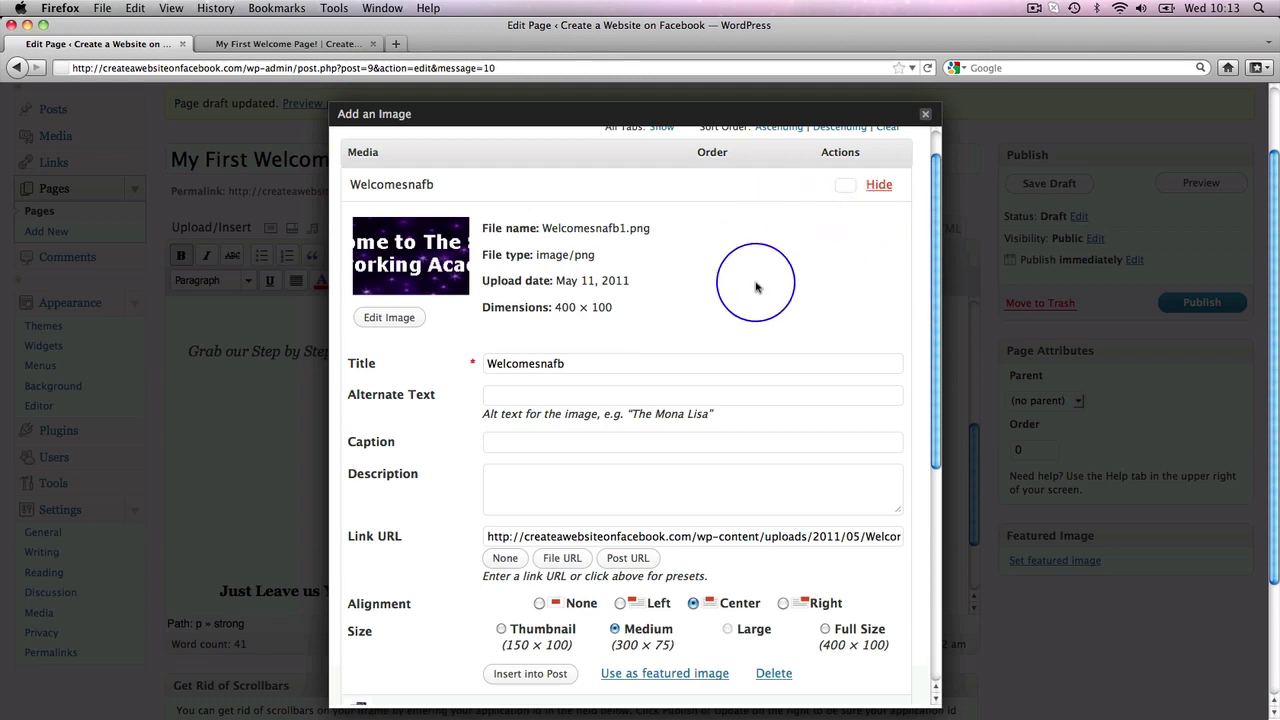
scroll(733, 281, down, 2)
scroll(733, 281, down, 5)
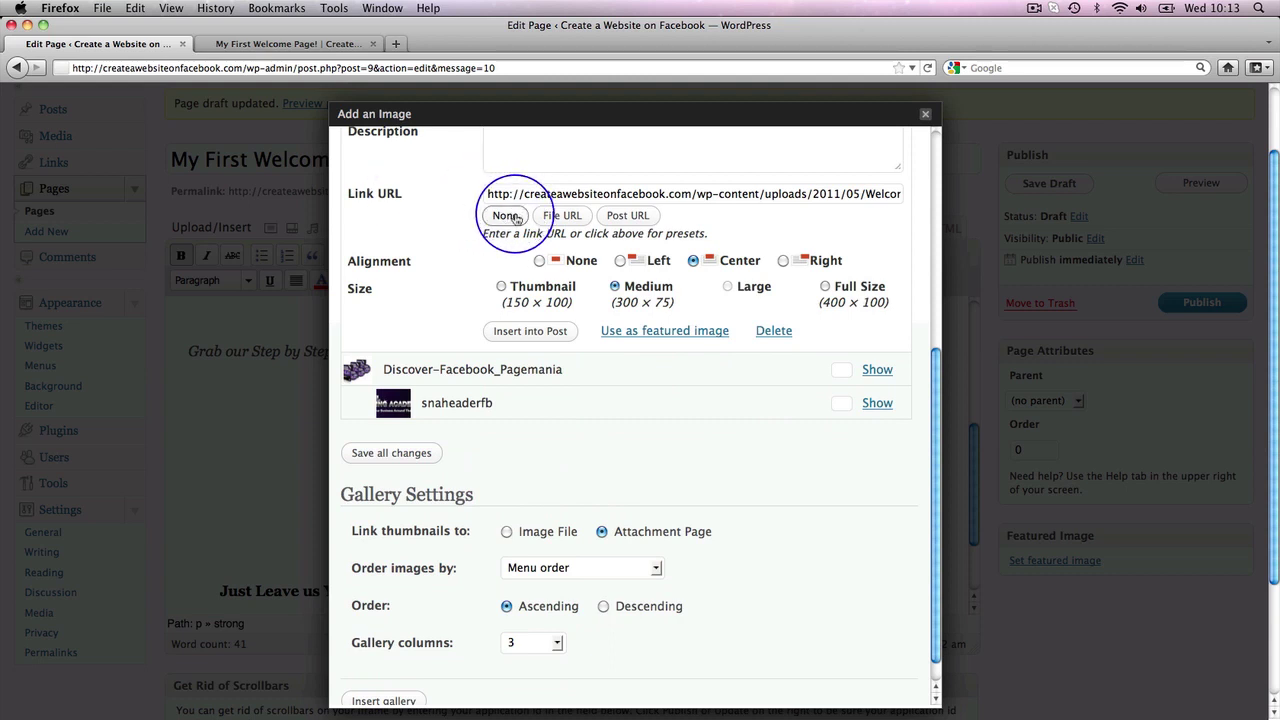
click(514, 217)
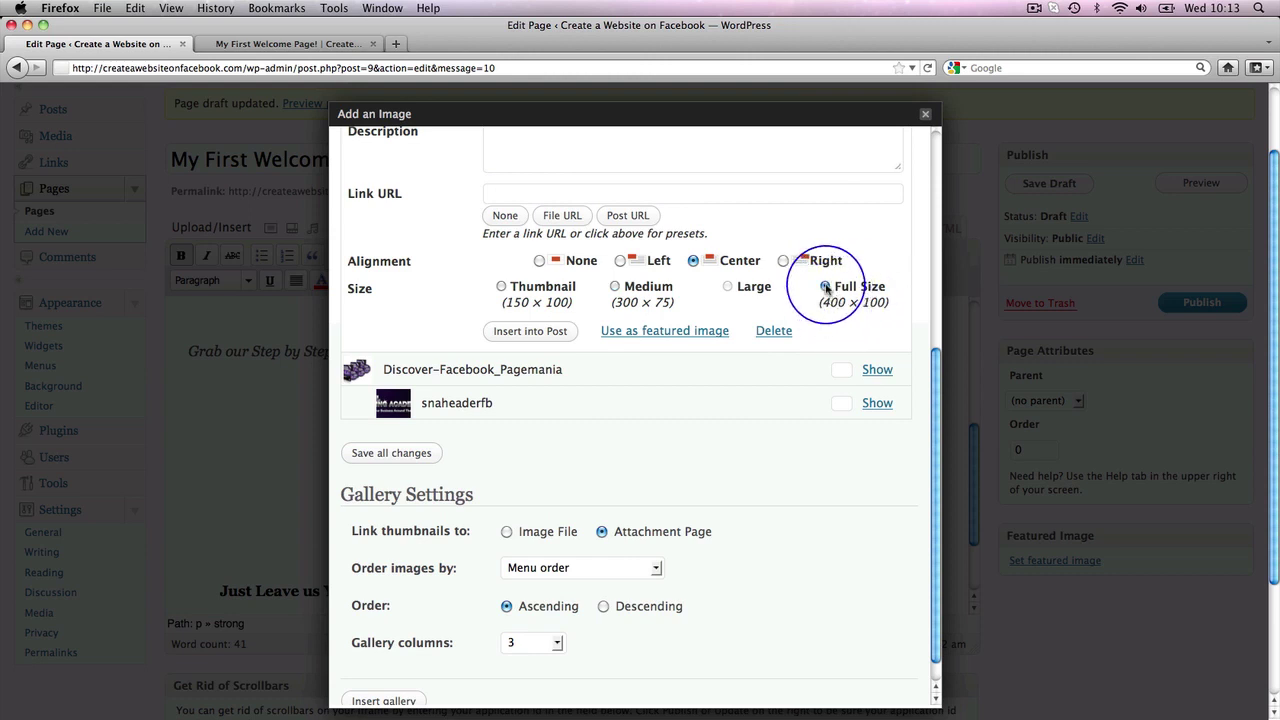
click(531, 331)
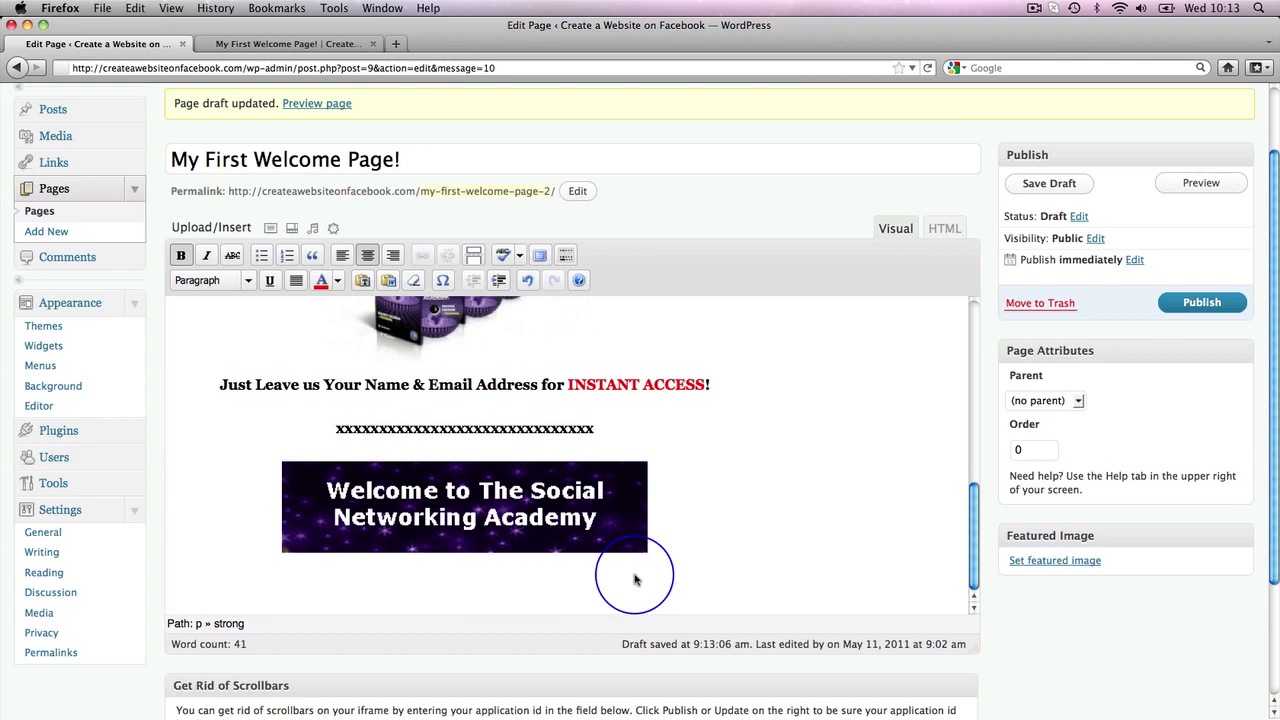
- Save the page draft and reload the open preview of My First Welcome Page!
scroll(663, 563, up, 10)
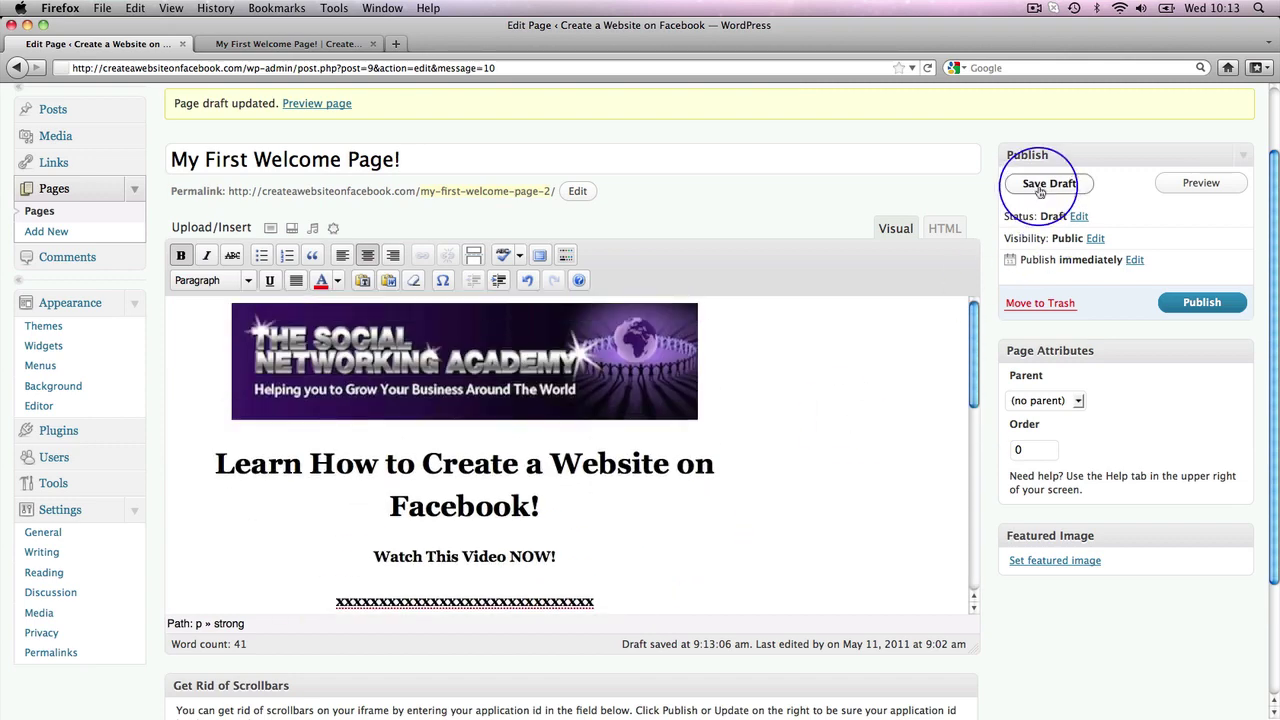
click(1040, 190)
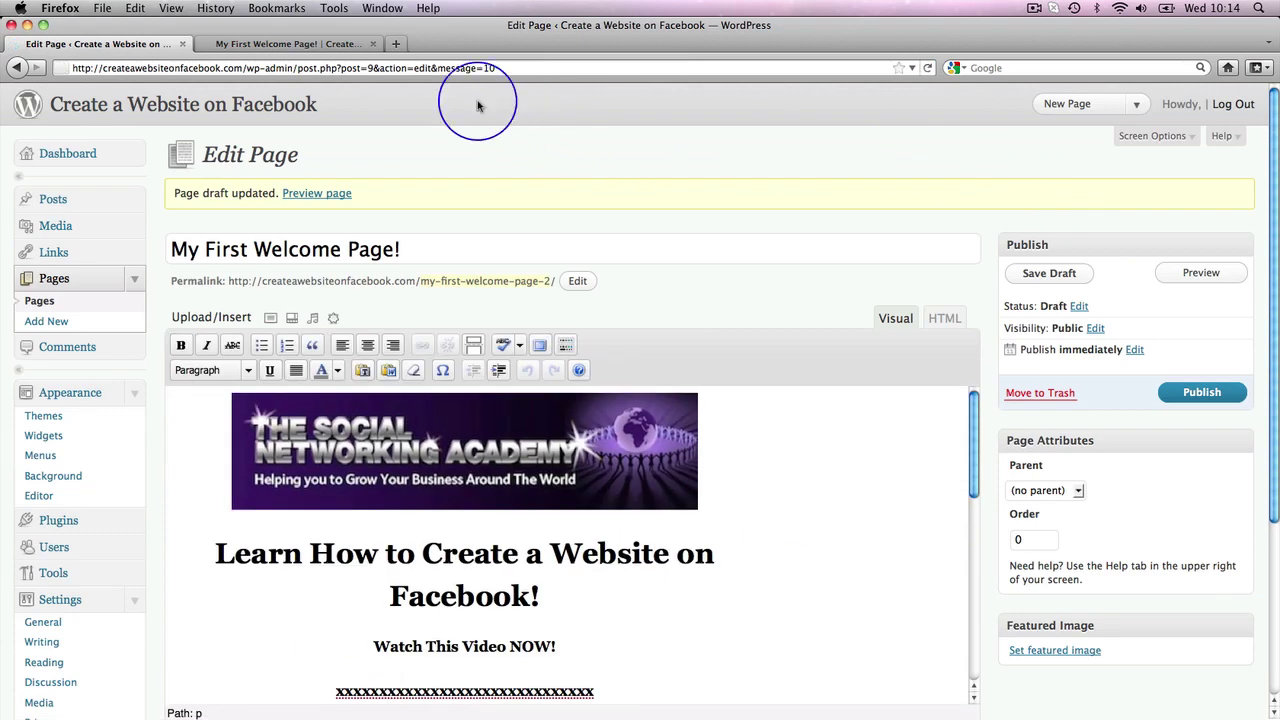
click(352, 44)
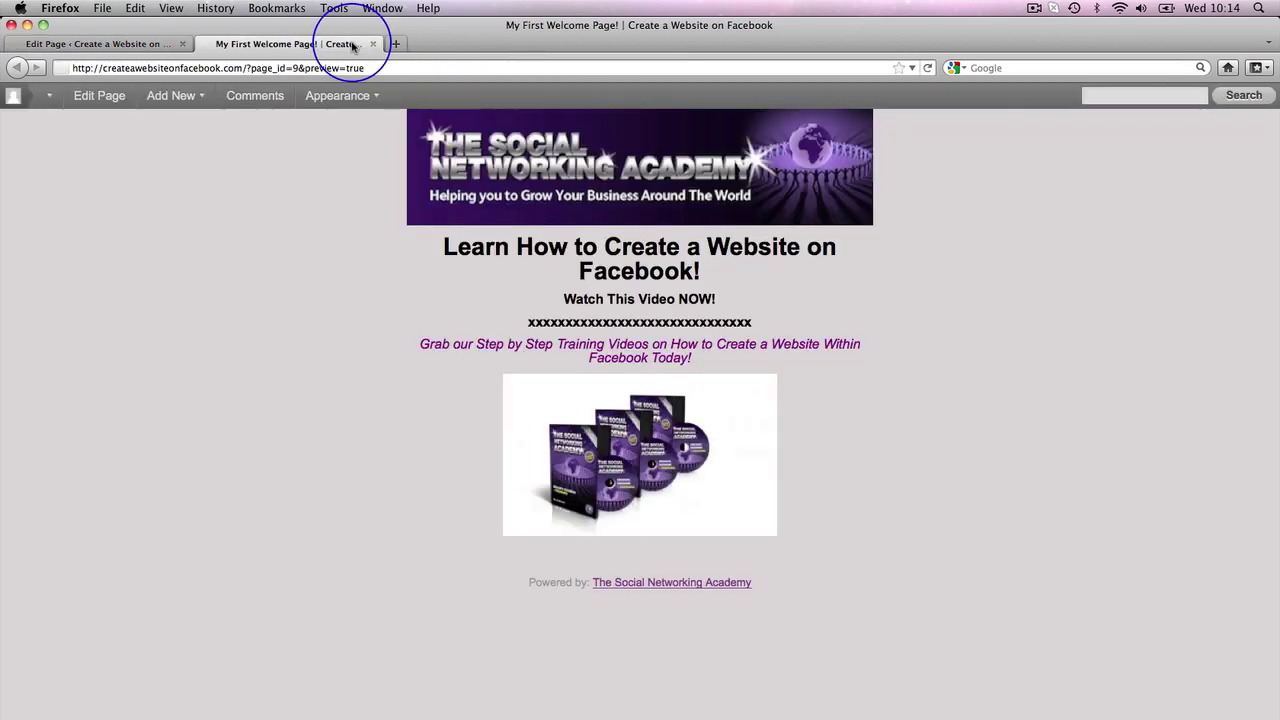
click(927, 68)
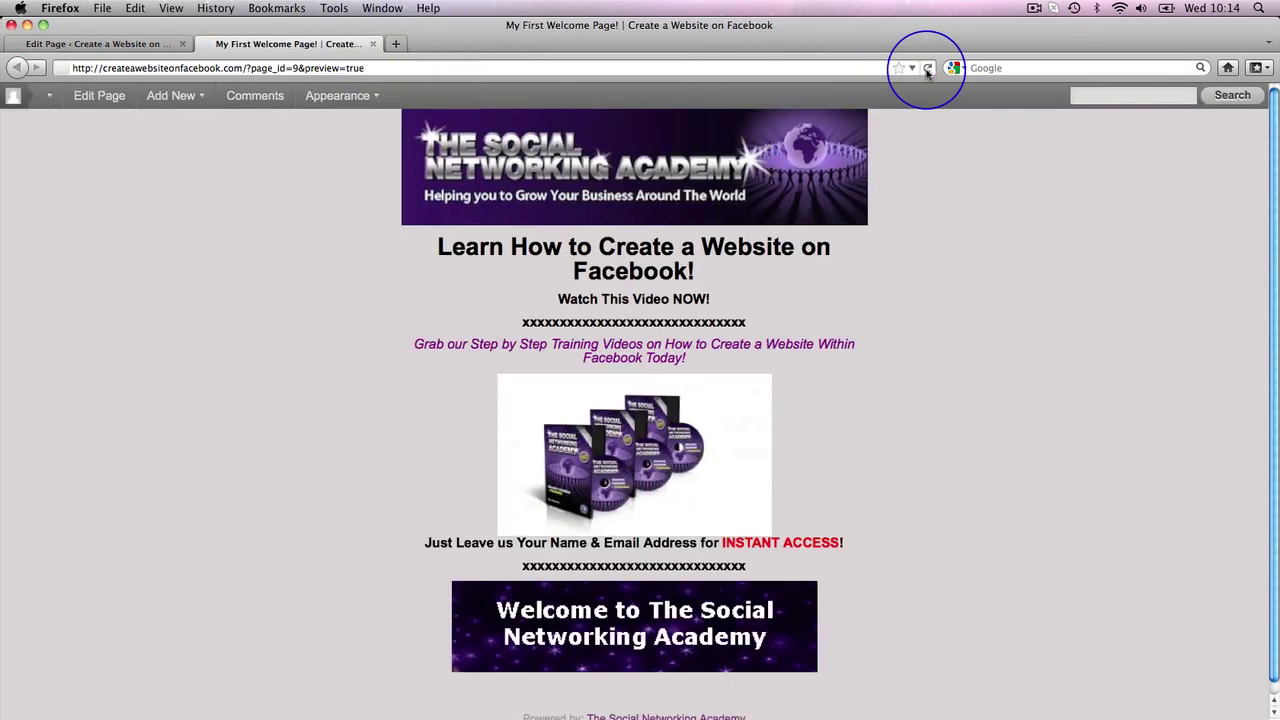
- Look over the previewed welcome page, return to the page editor and show the page's content as HTML source
scroll(1030, 410, down, 1)
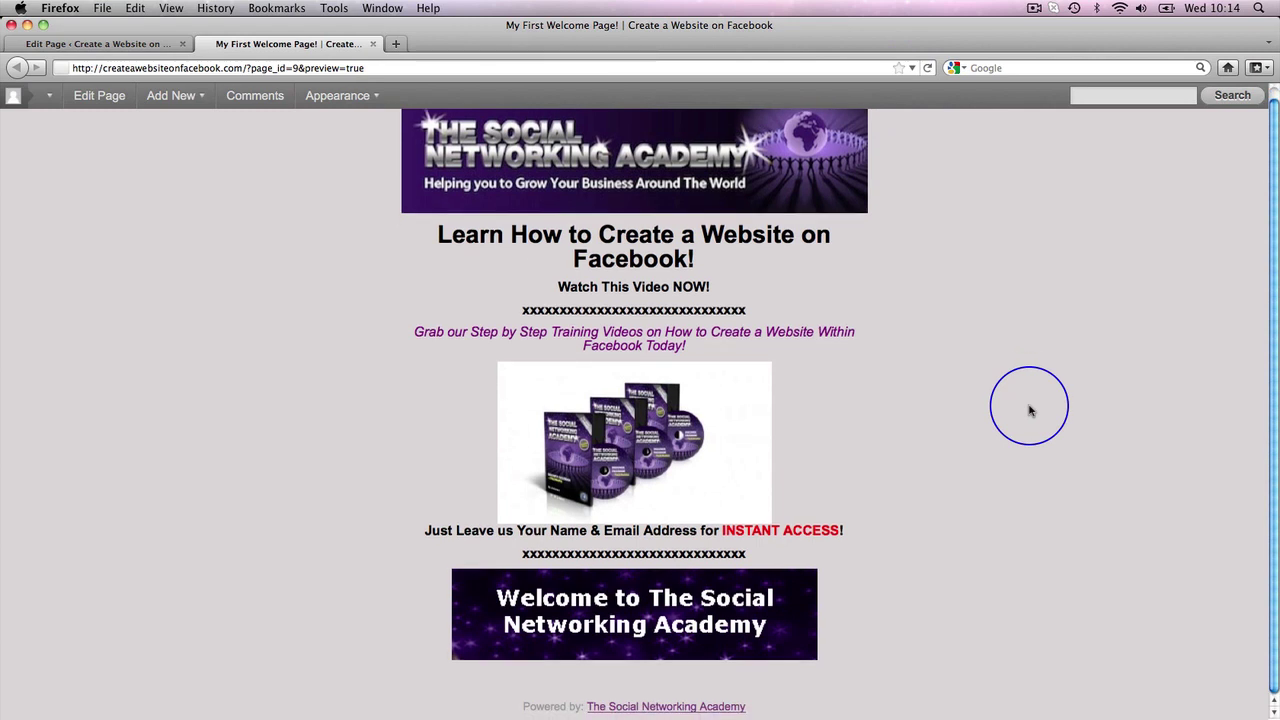
scroll(1033, 409, up, 1)
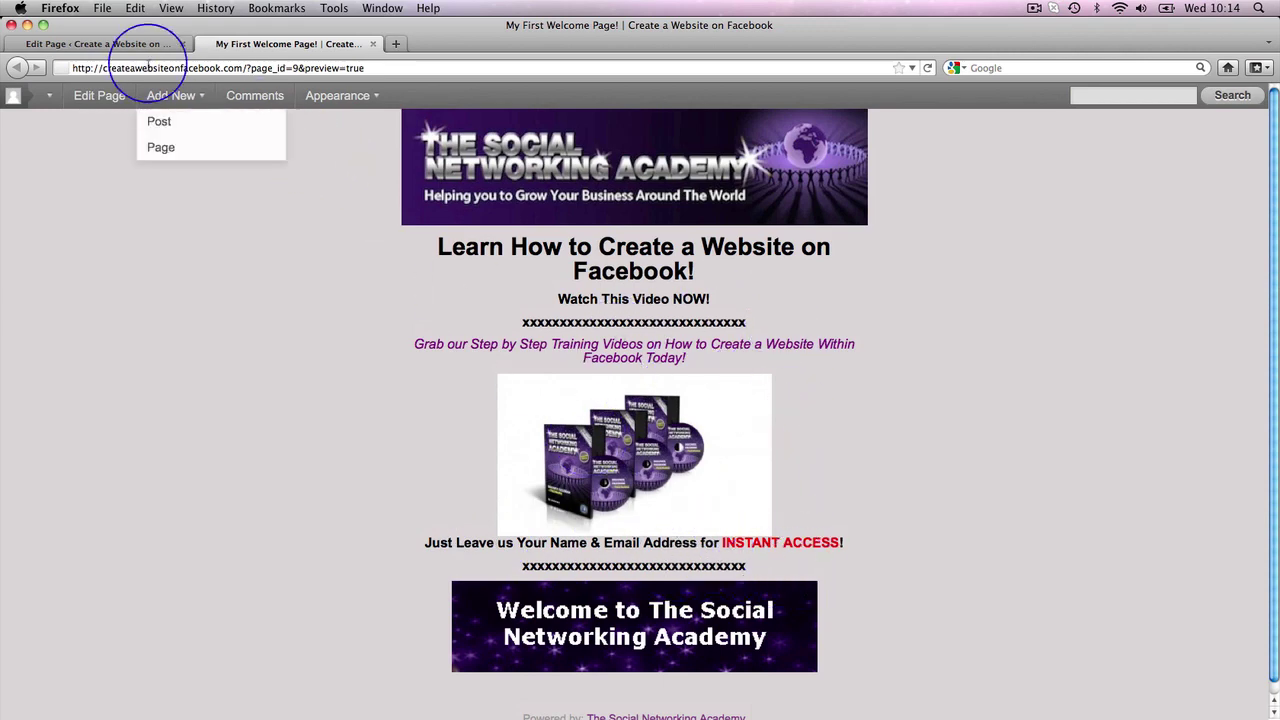
click(105, 45)
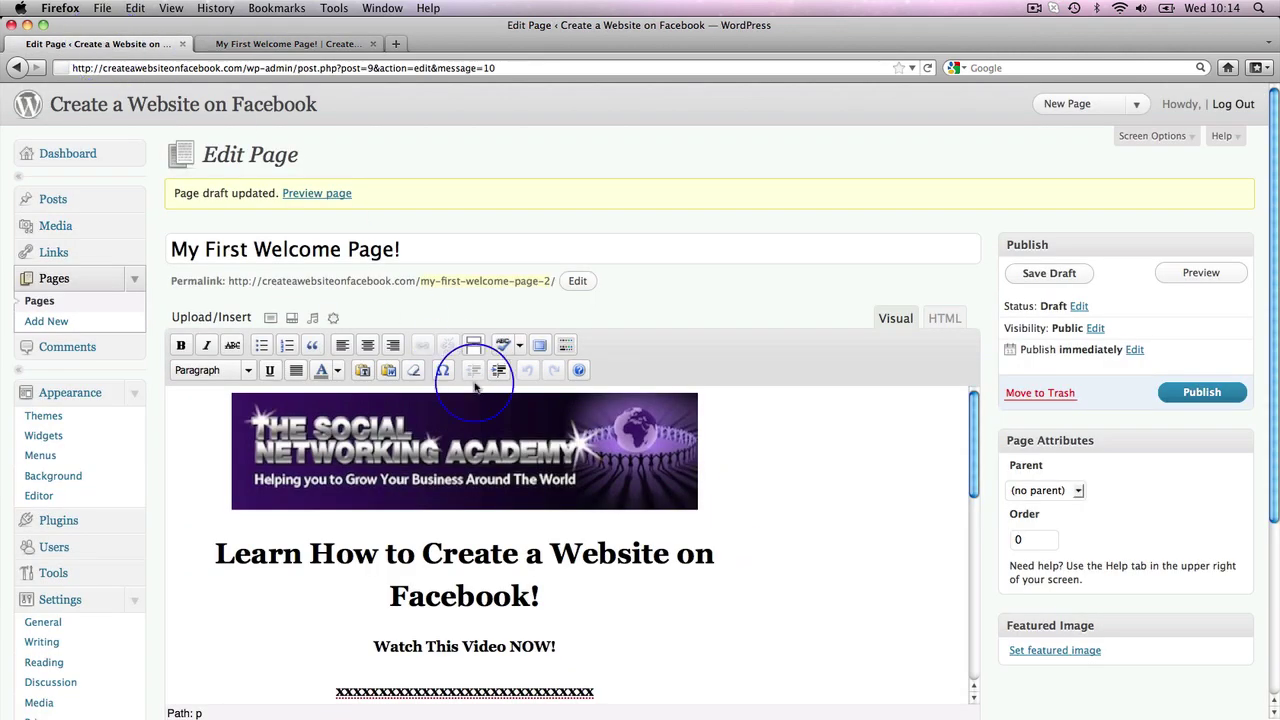
scroll(694, 414, down, 3)
scroll(709, 514, down, 4)
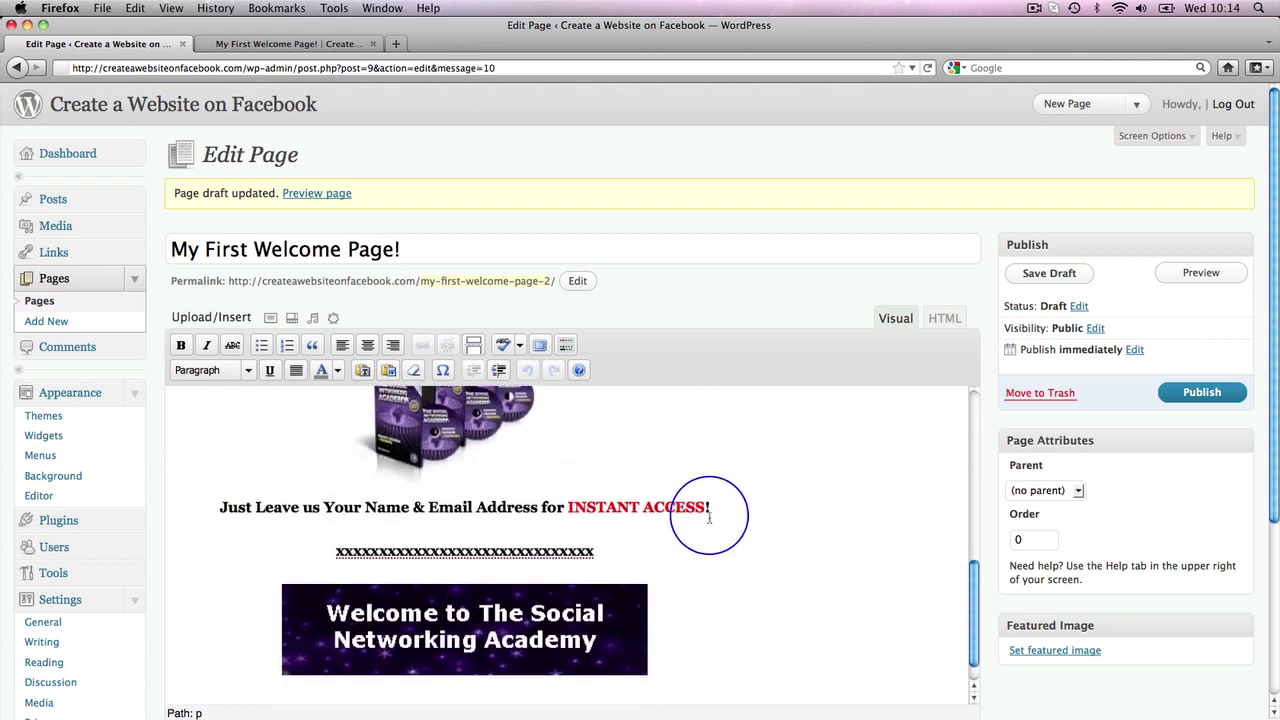
scroll(709, 517, up, 3)
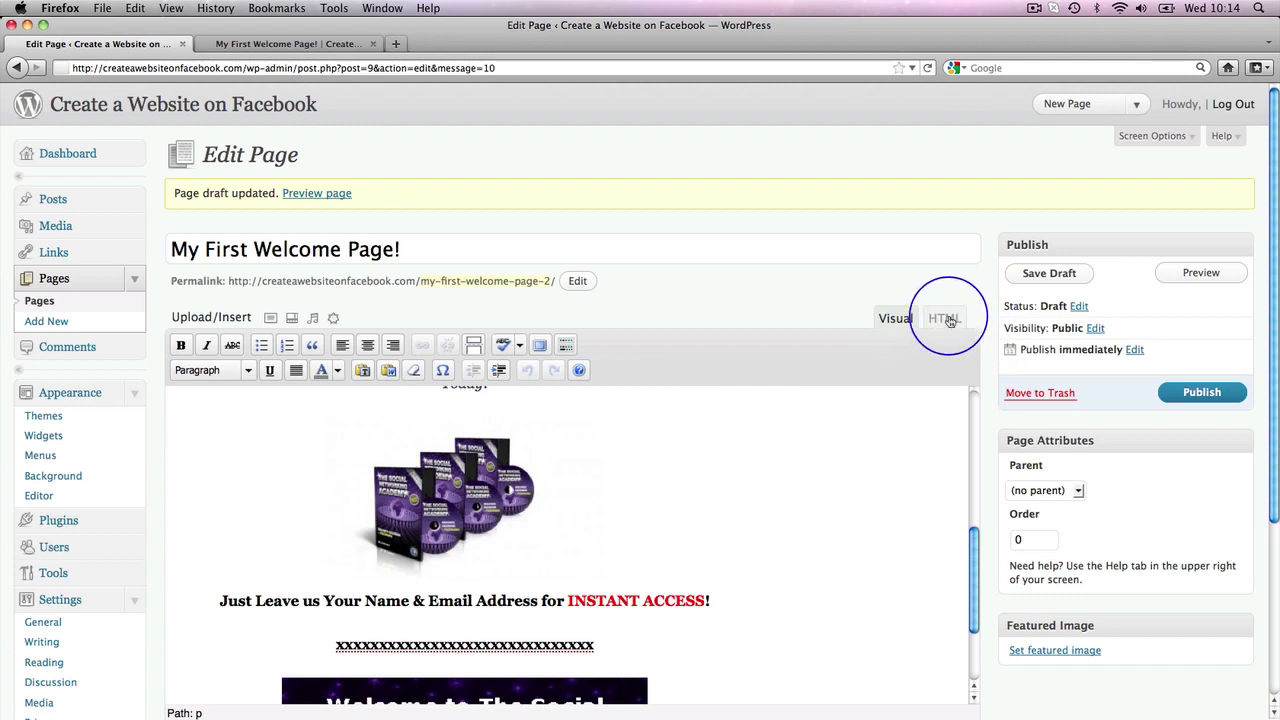
click(948, 318)
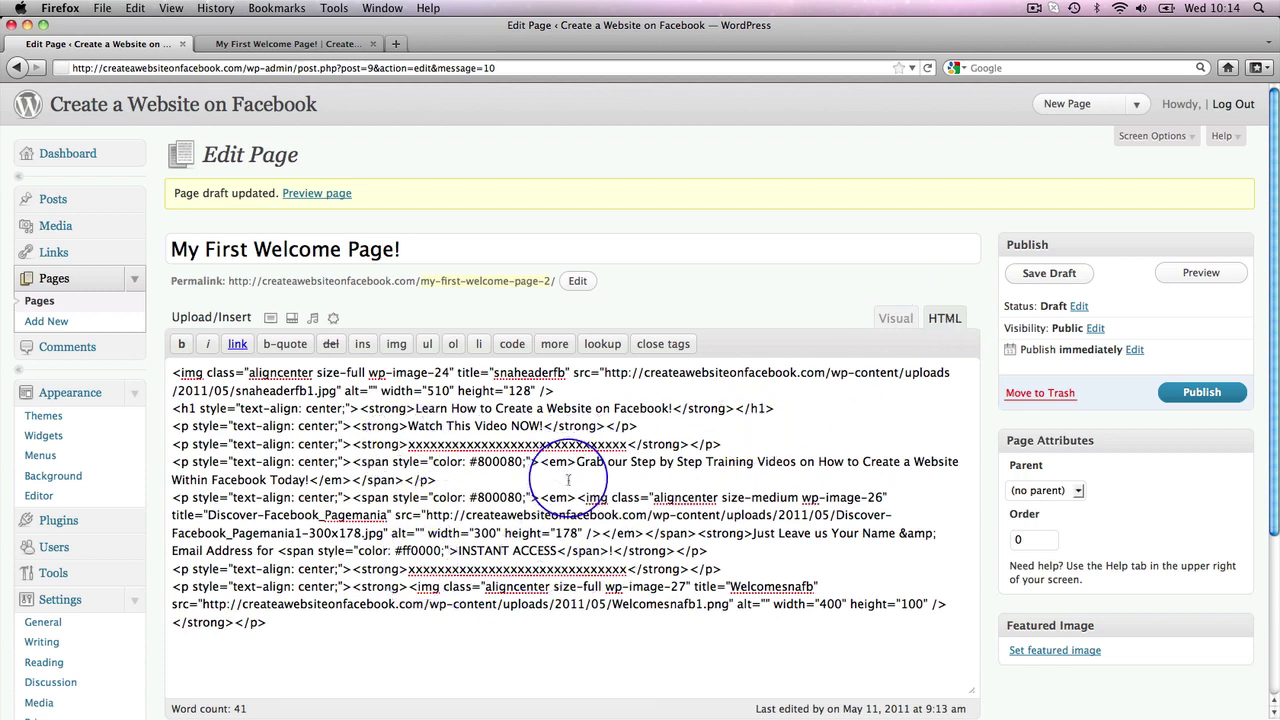
- Copy the centred YouTube iframe code from the TextEdit notes and paste it over the x row below "Watch This Video NOW!"
click(679, 716)
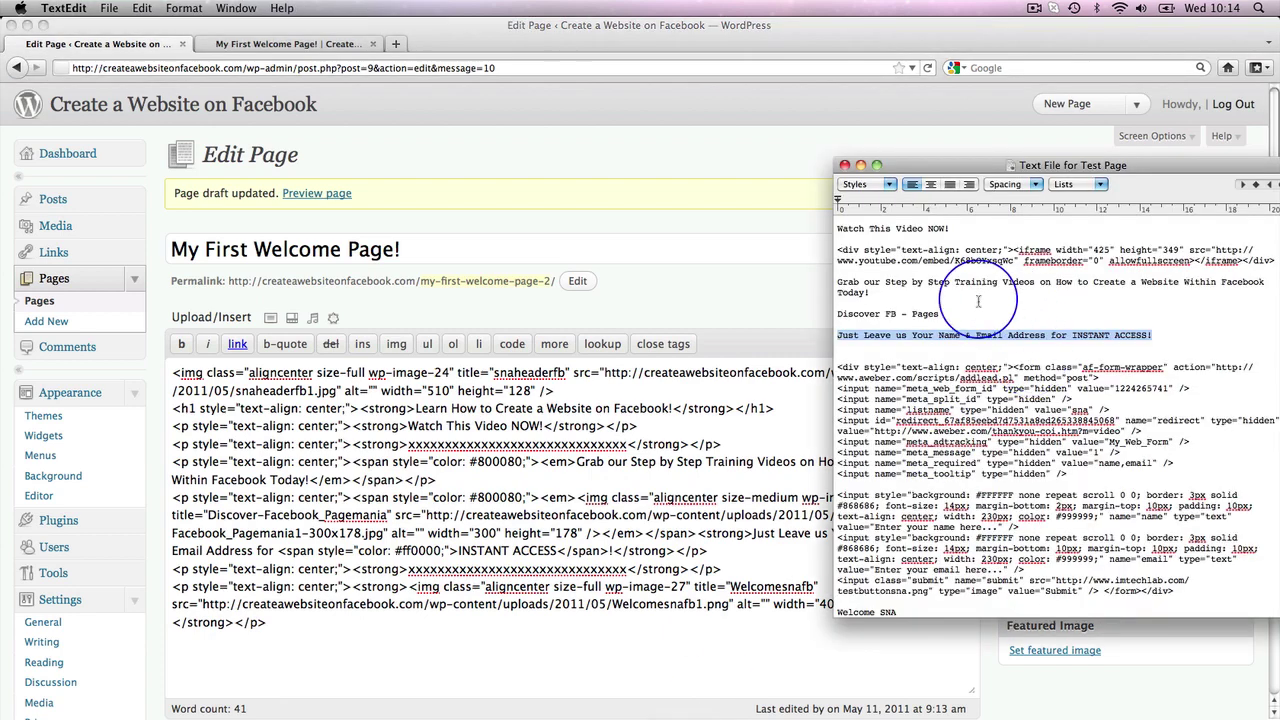
drag(982, 172, 906, 157)
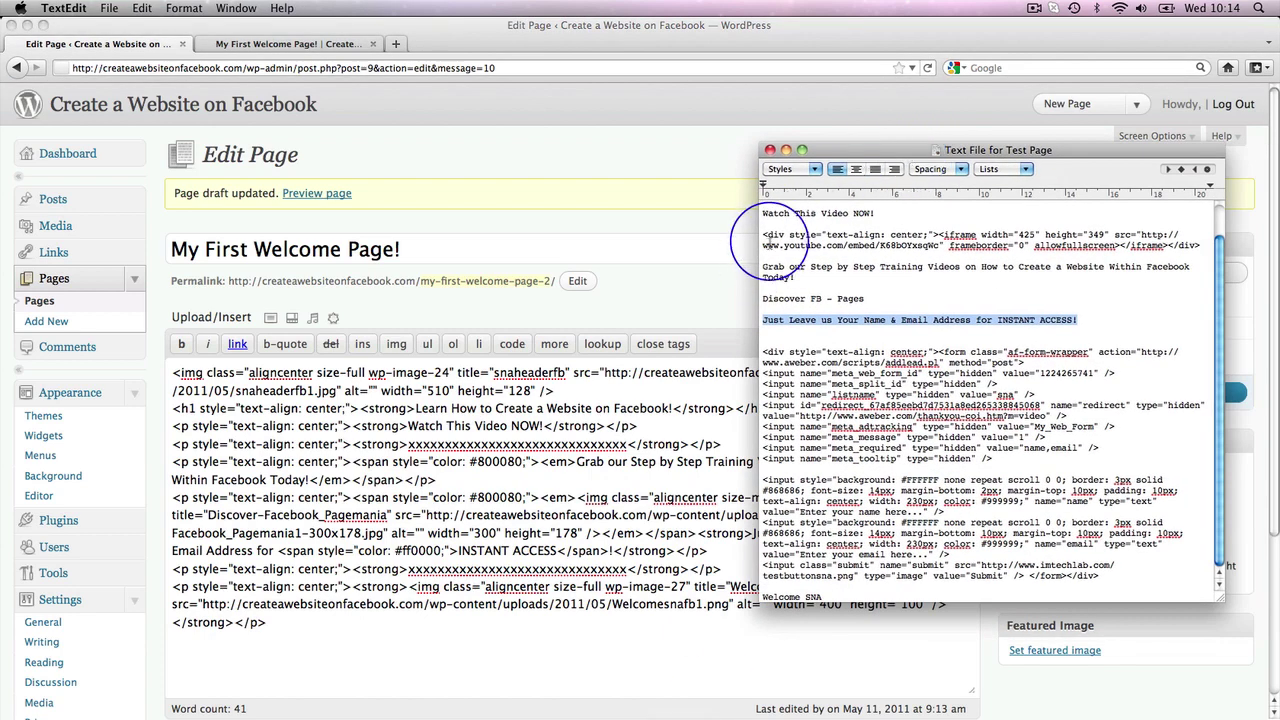
click(763, 236)
drag(763, 236, 1199, 246)
key(super+c)
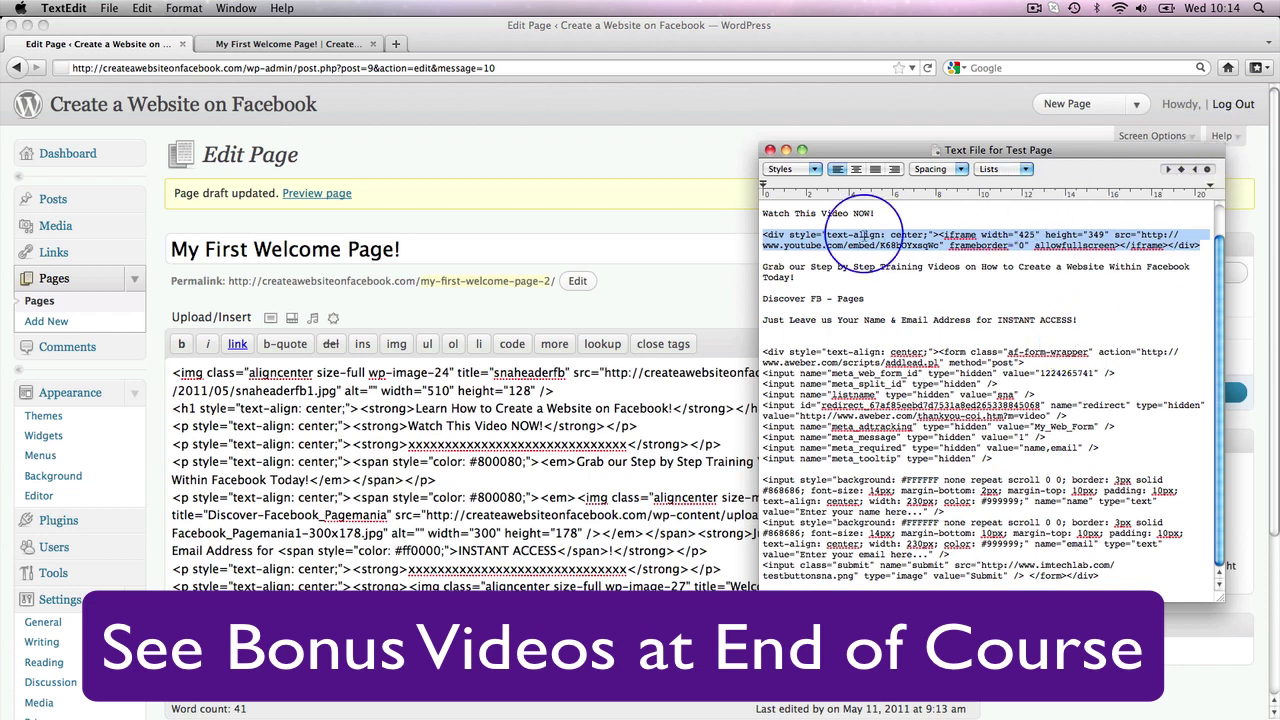
click(420, 420)
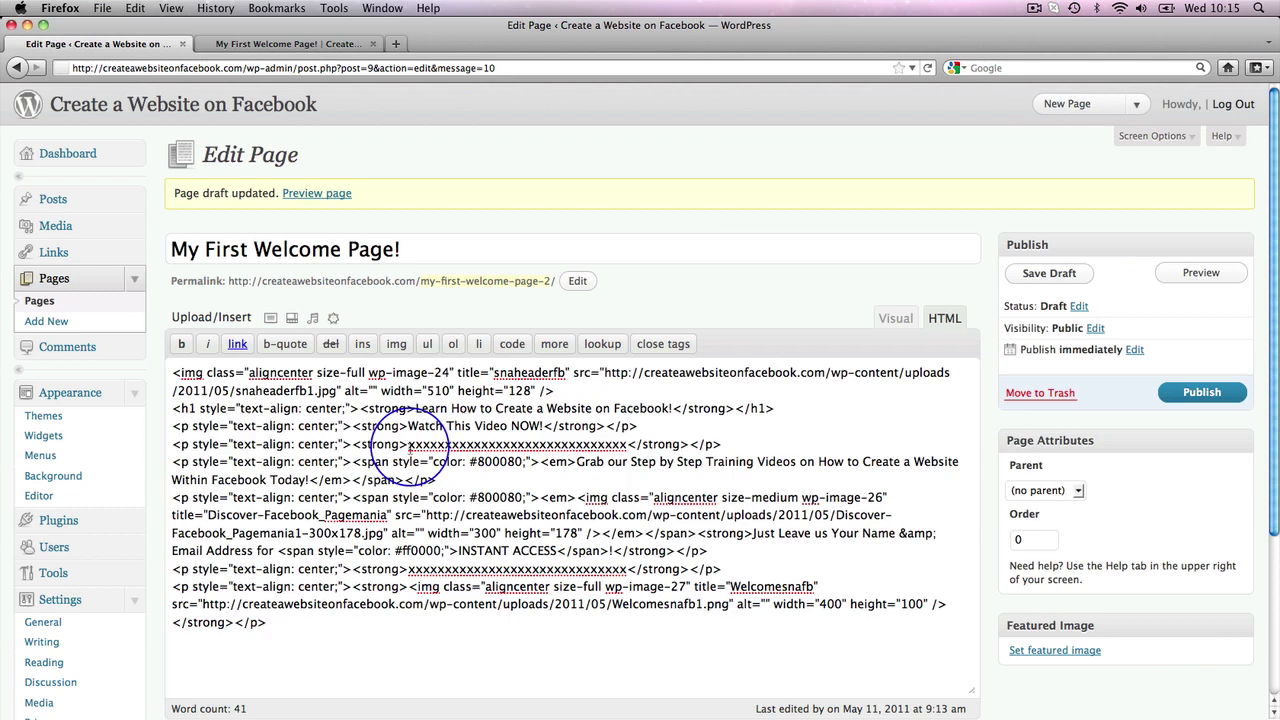
drag(406, 444, 626, 444)
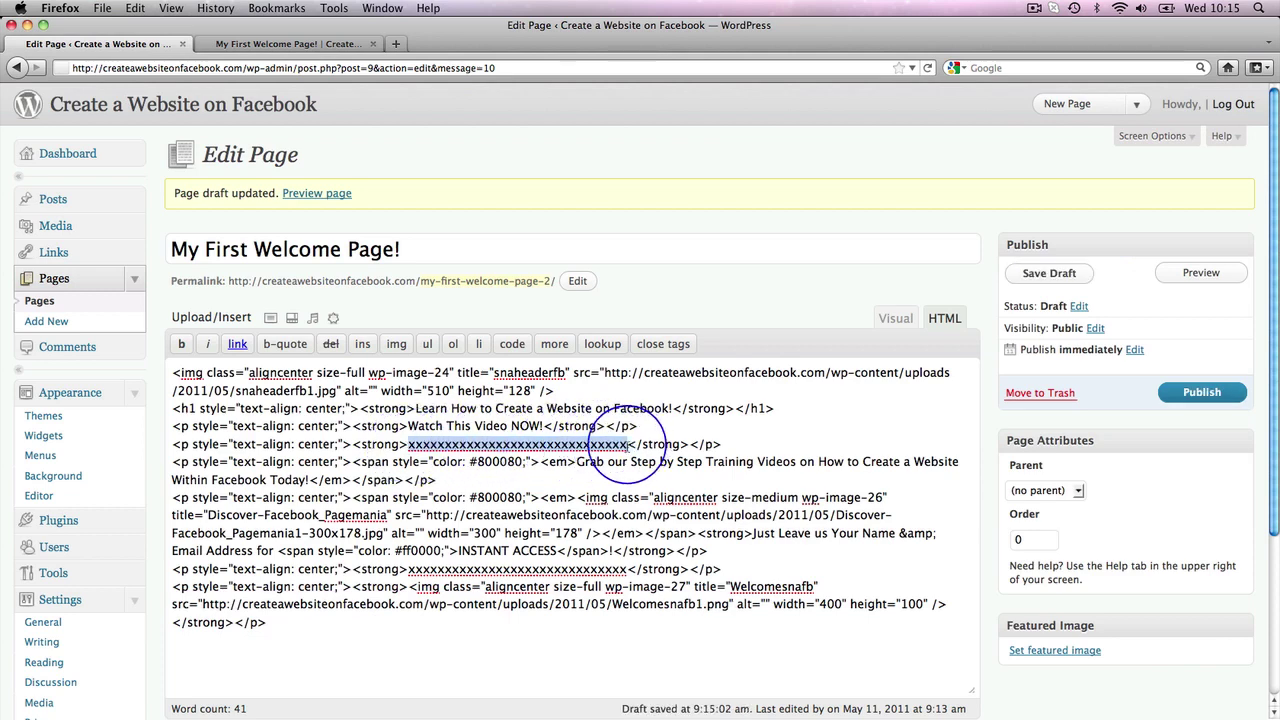
key(super+v)
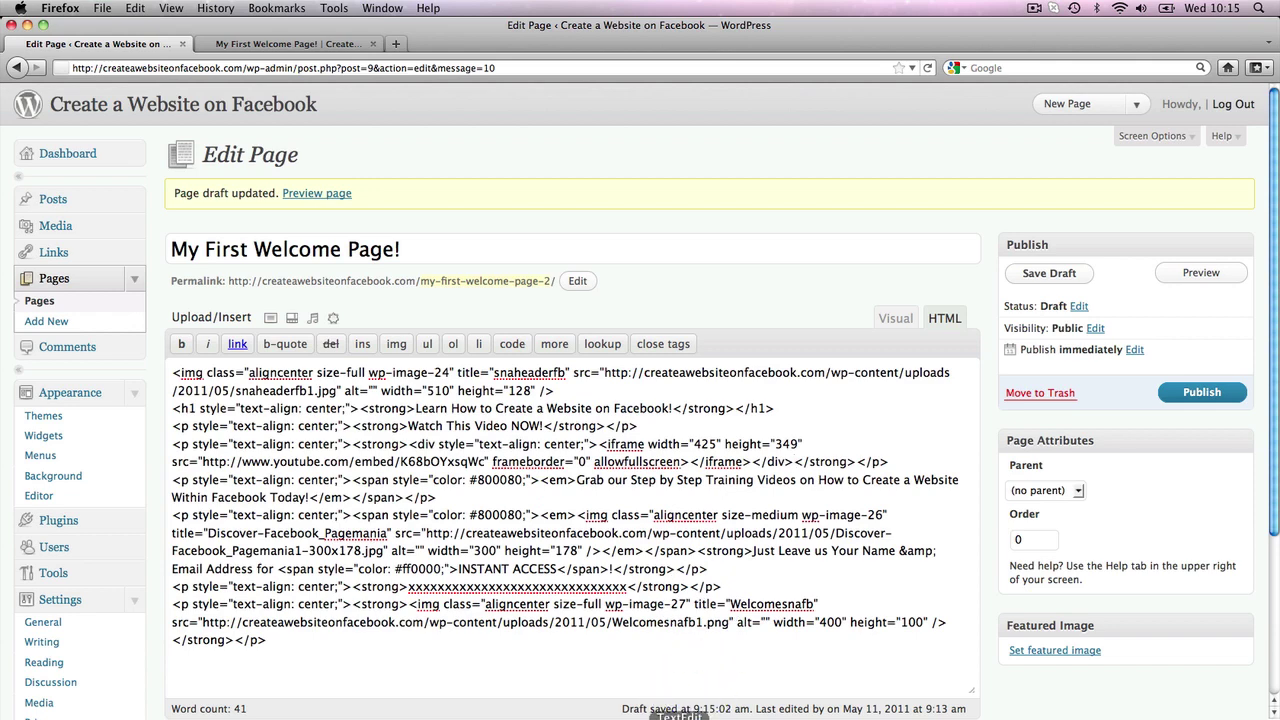
- Copy the whole AWeber opt-in form code from the TextEdit notes and paste it over the x row below the INSTANT ACCESS line
click(680, 717)
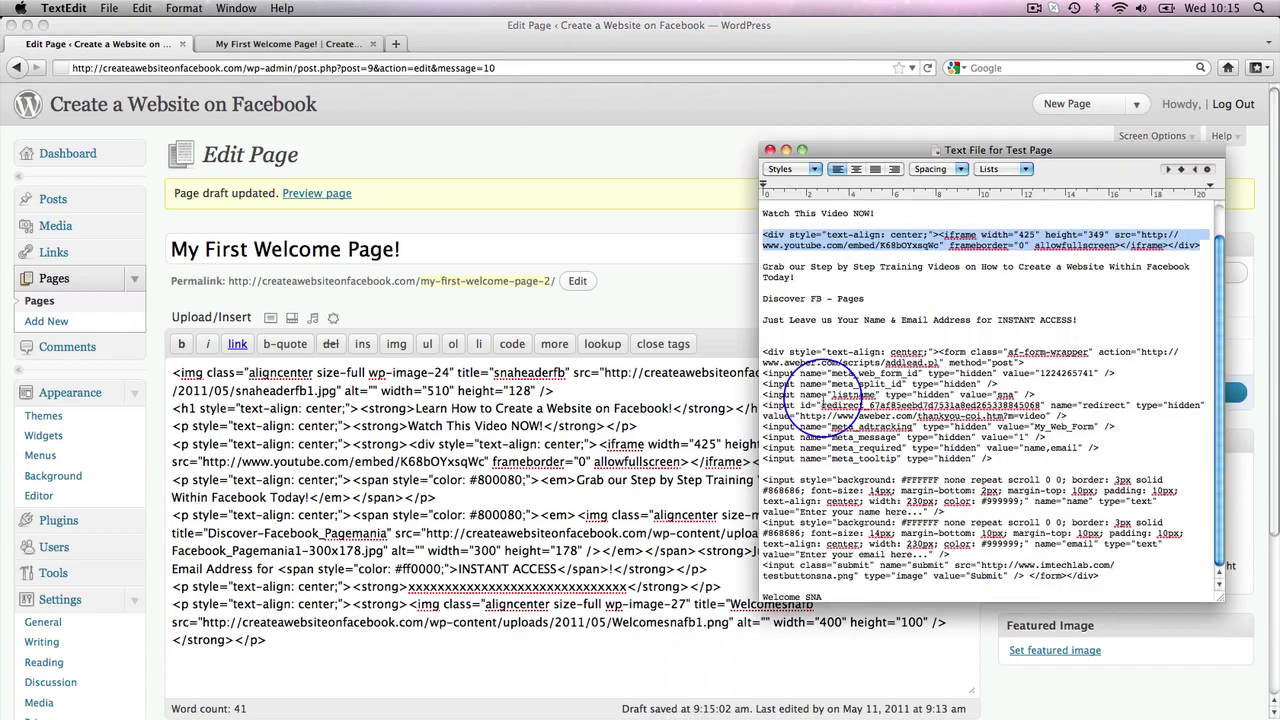
drag(762, 350, 1102, 578)
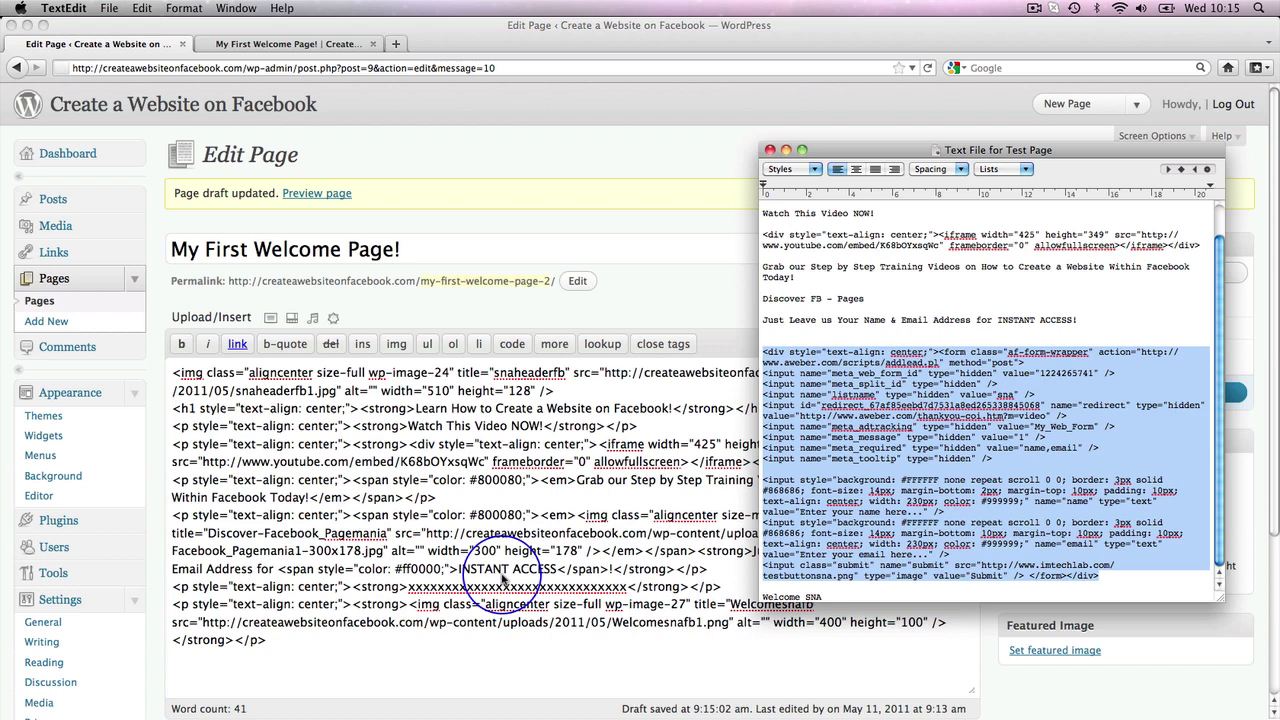
click(445, 588)
drag(405, 588, 626, 586)
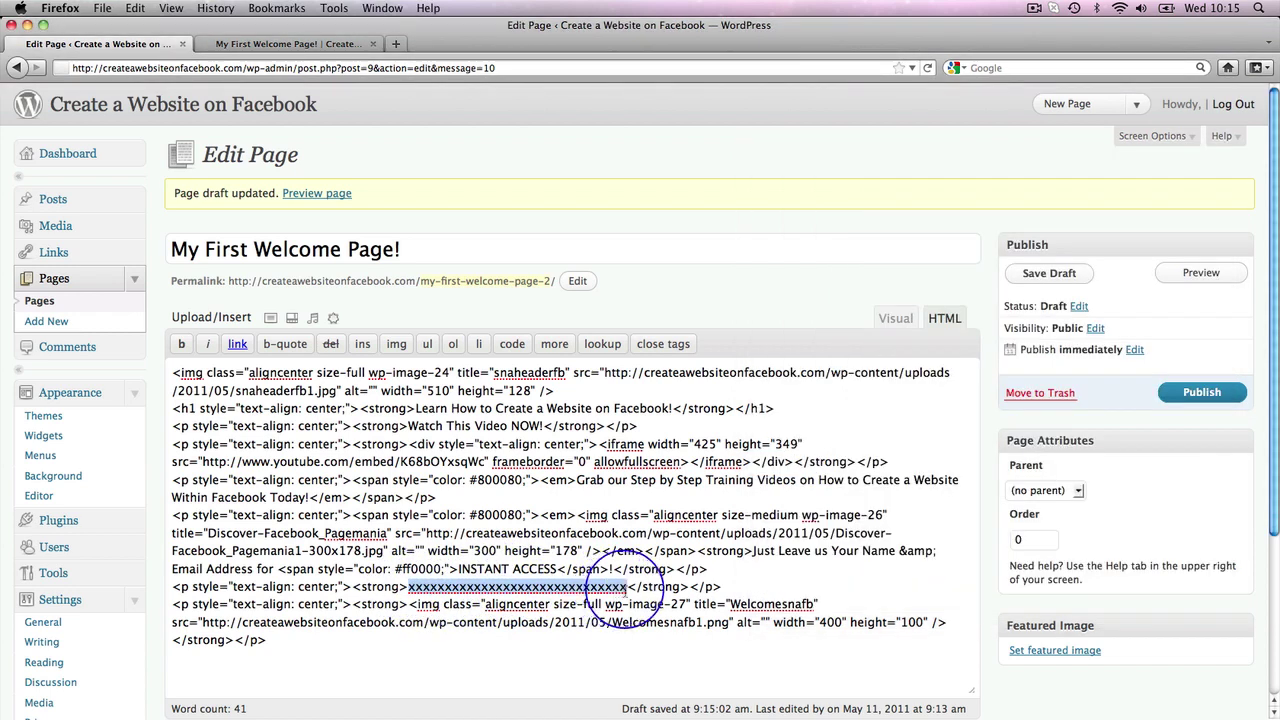
key(super+v)
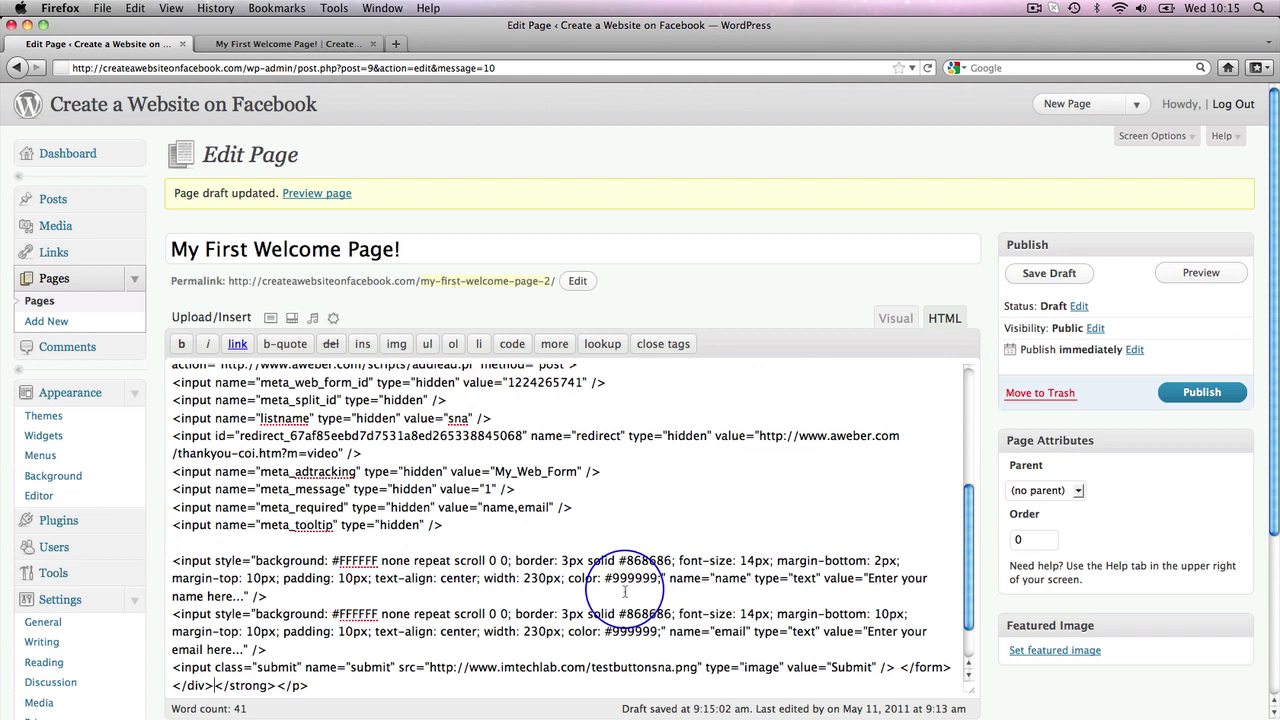
scroll(858, 466, down, 1)
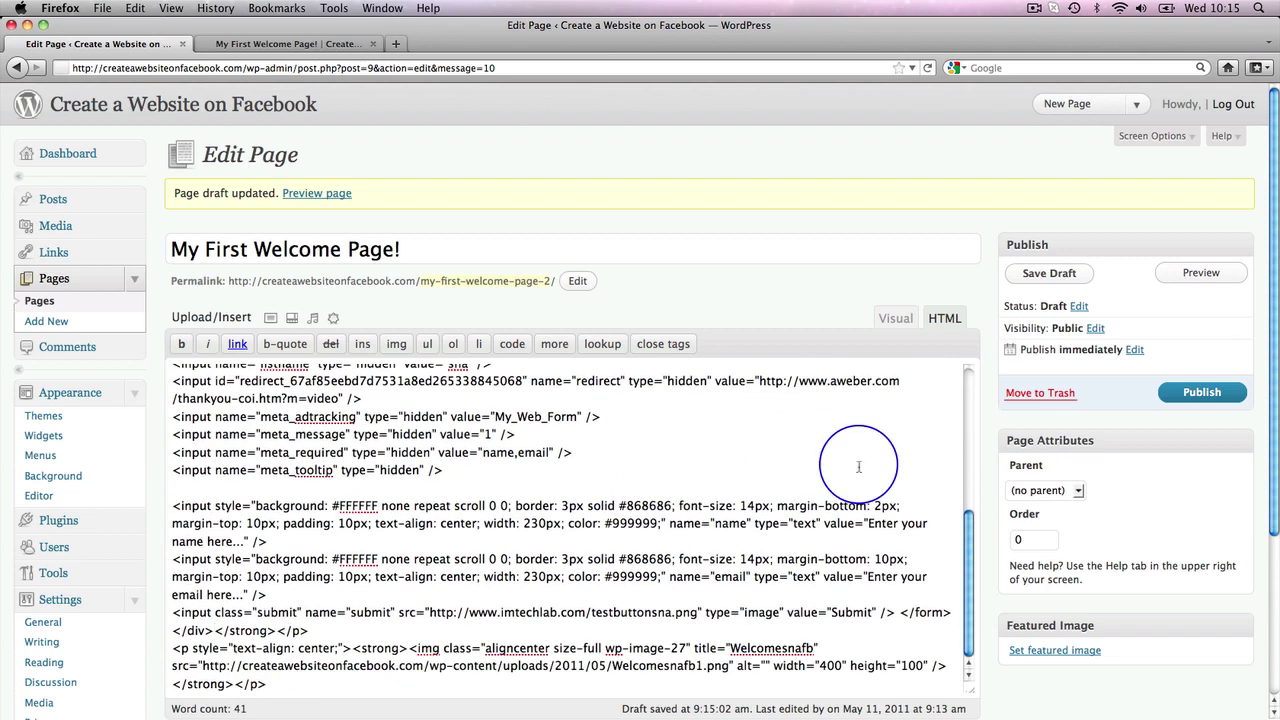
scroll(858, 466, up, 5)
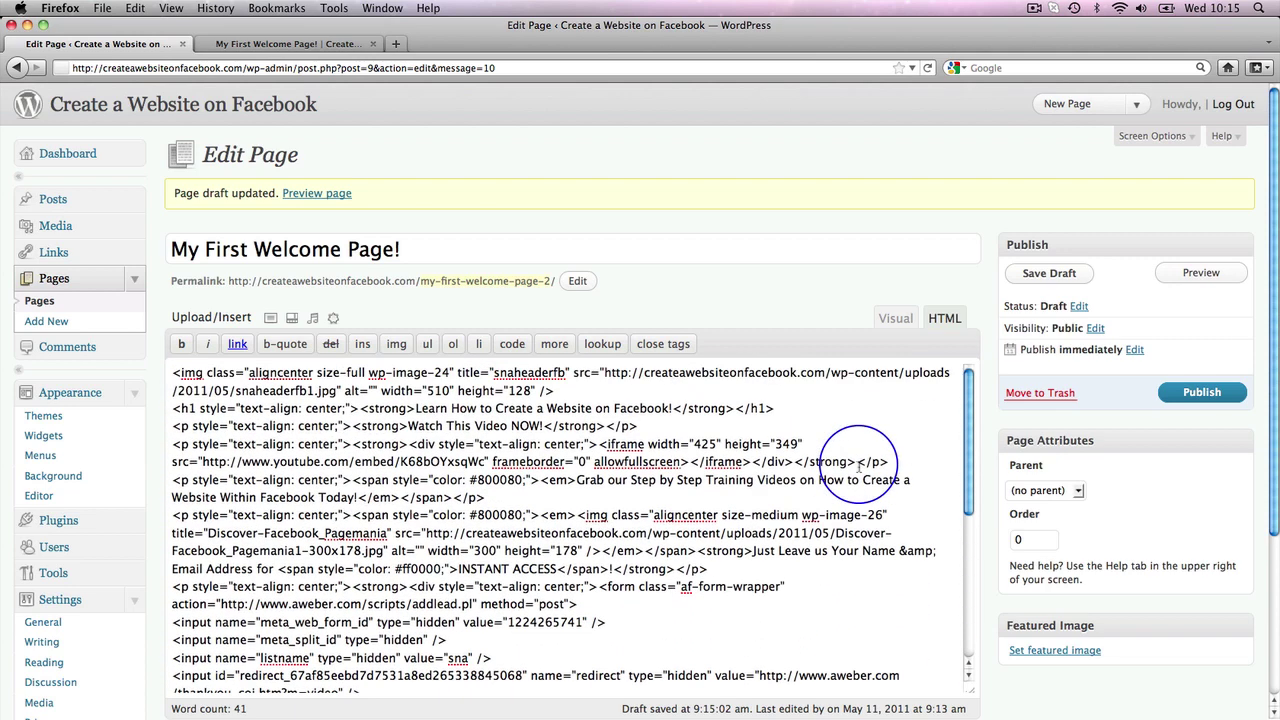
- Save the page draft with the embedded video and form code, and reload its open preview
click(1050, 274)
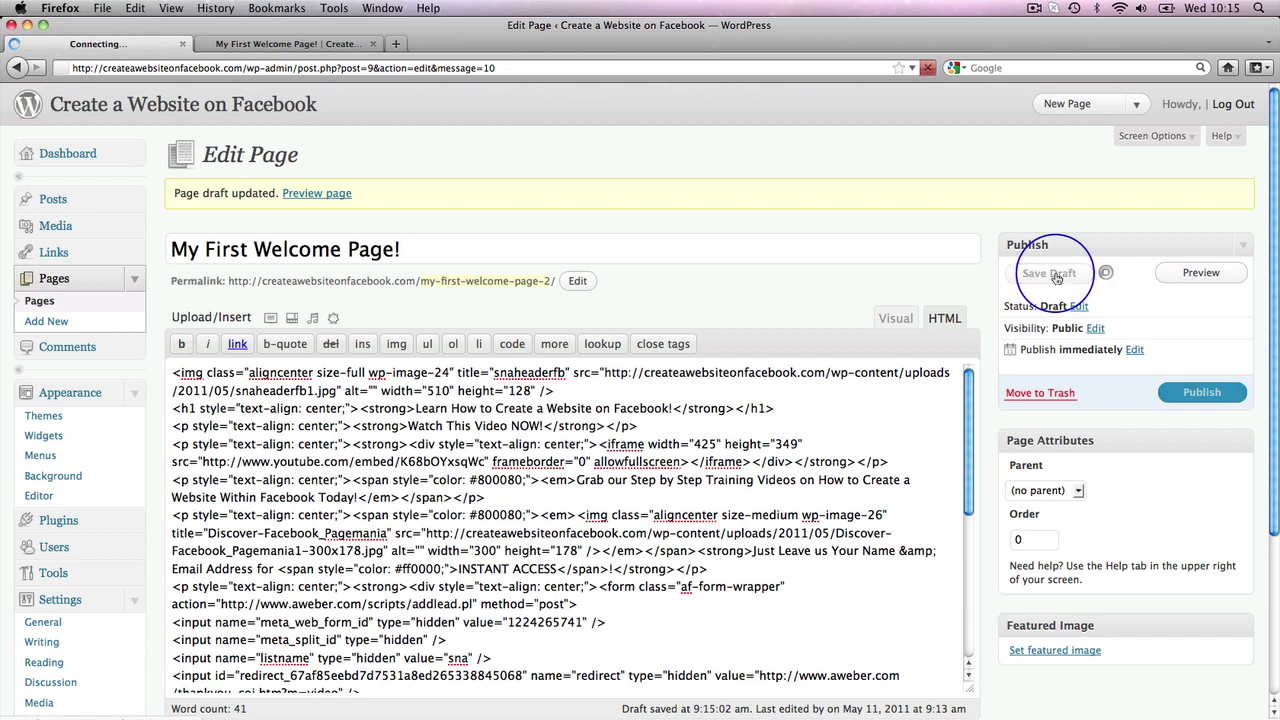
click(338, 46)
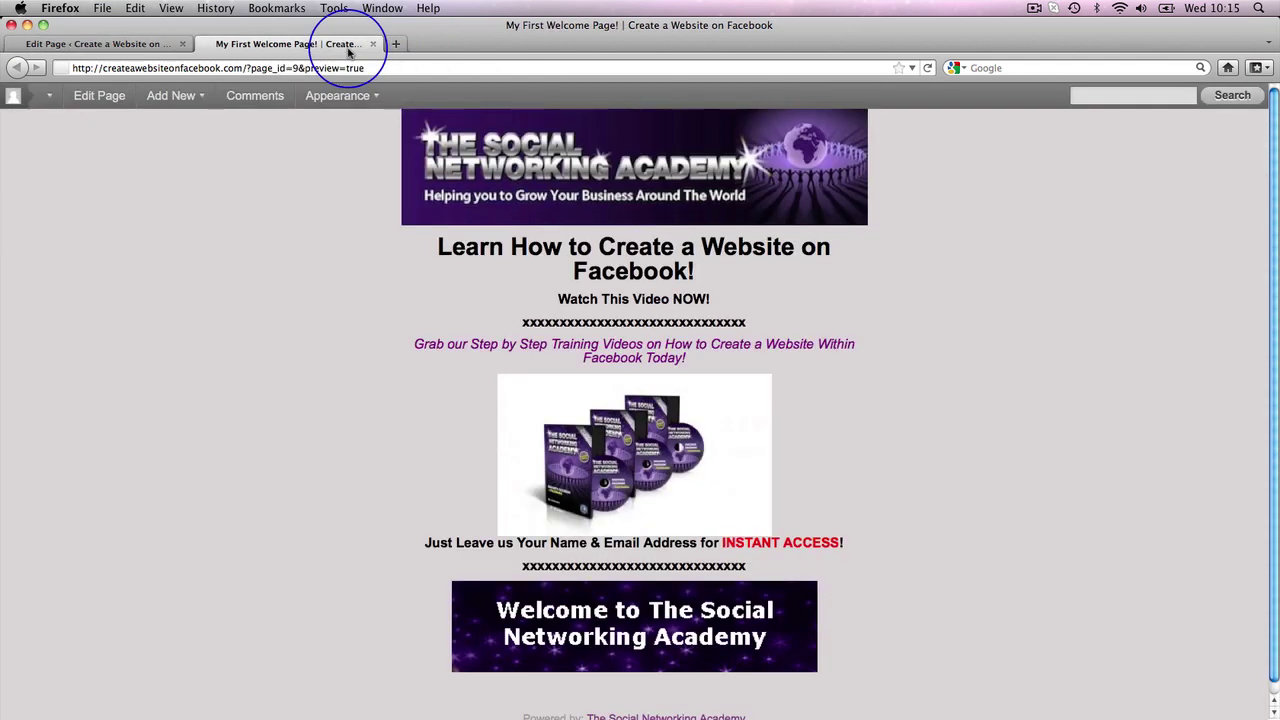
click(927, 67)
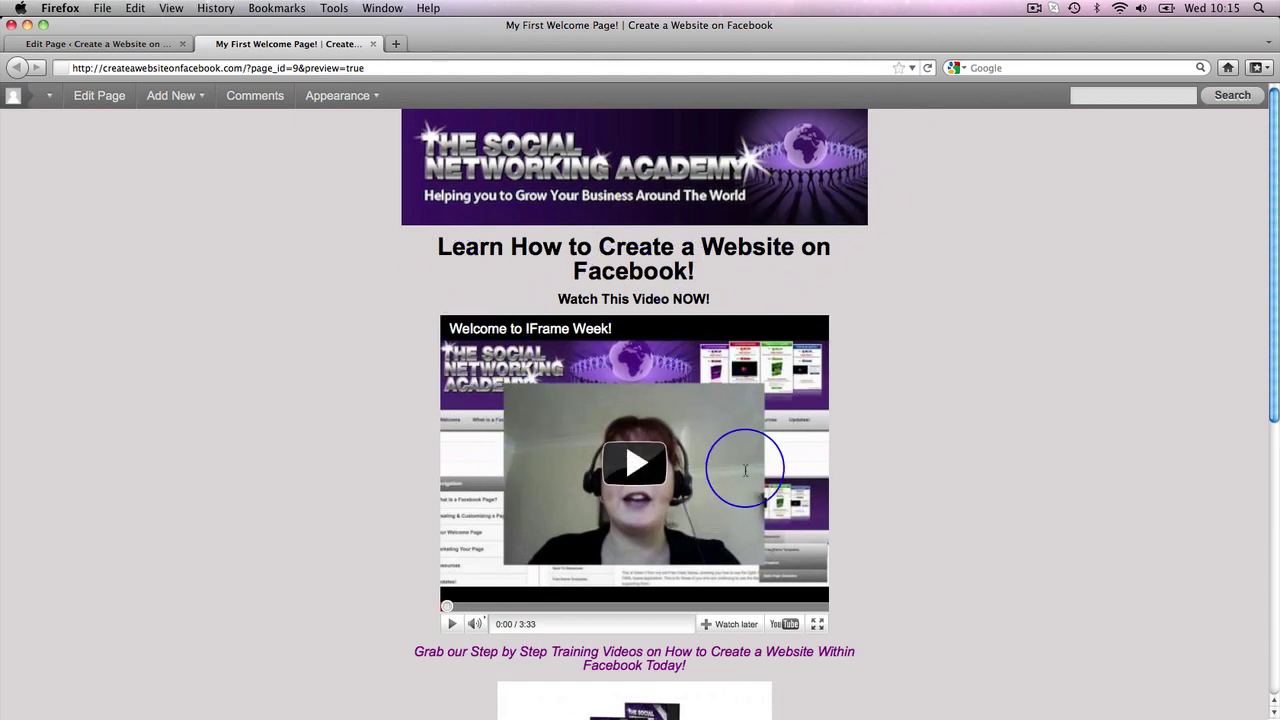
- Examine the whole previewed page, checking the embedded video, the name and email form, the sign-up button and the welcome banner
scroll(912, 430, down, 3)
scroll(912, 430, down, 5)
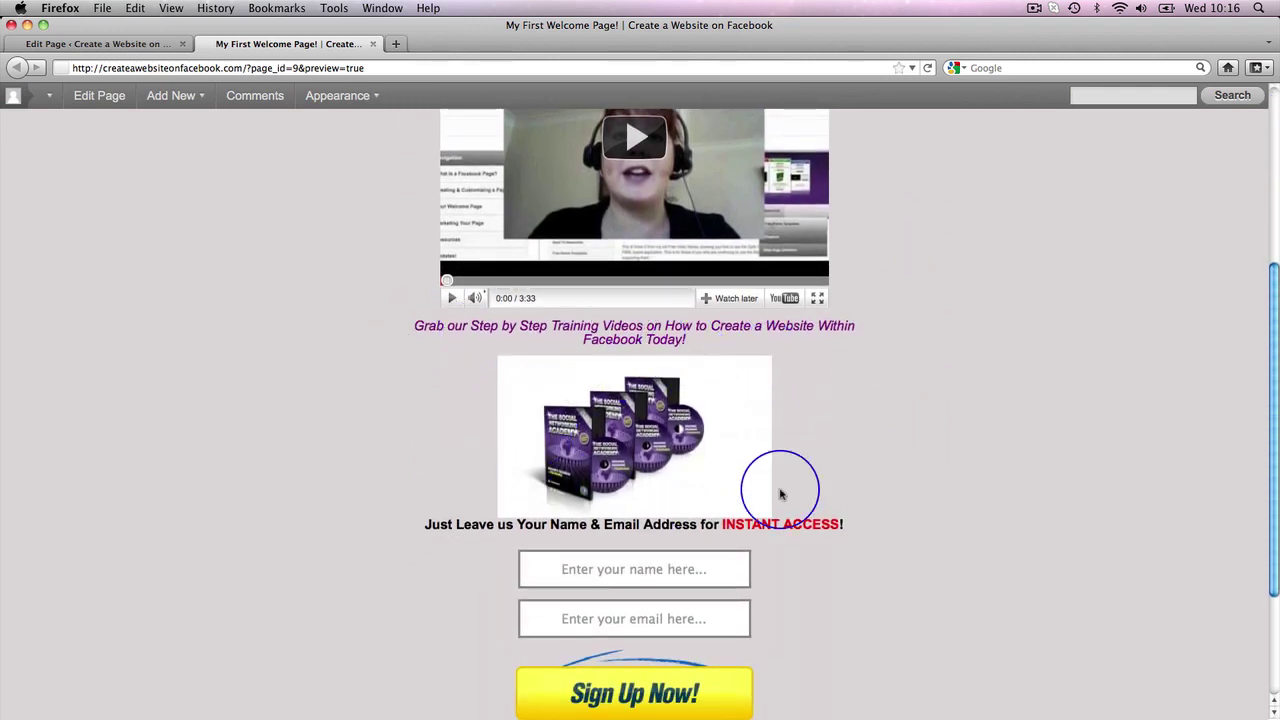
scroll(880, 466, down, 4)
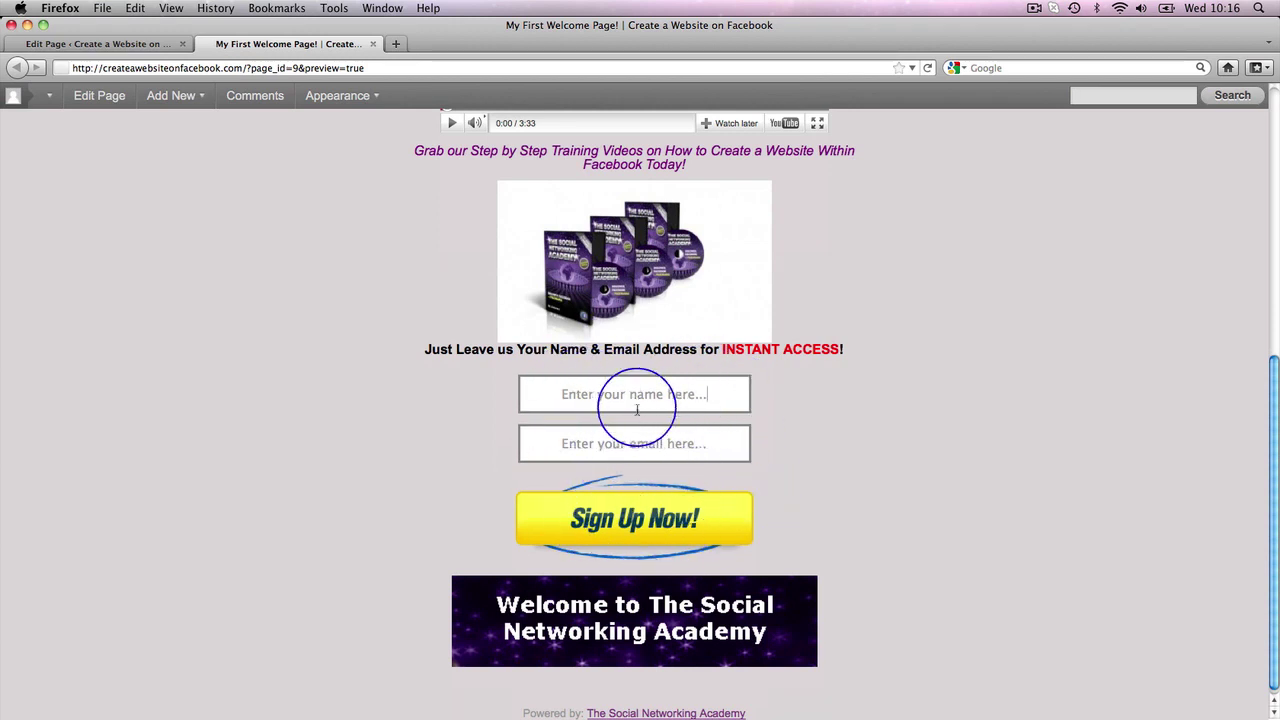
scroll(852, 644, down, 1)
scroll(852, 644, up, 10)
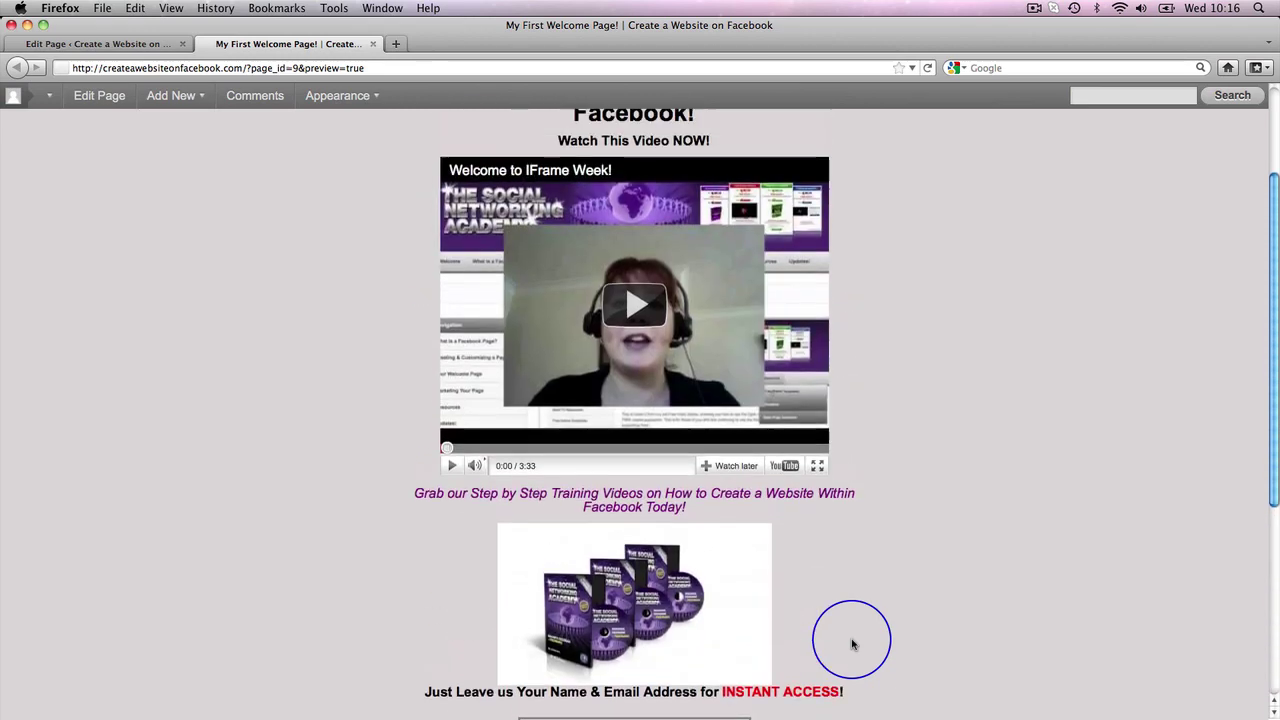
scroll(852, 644, down, 10)
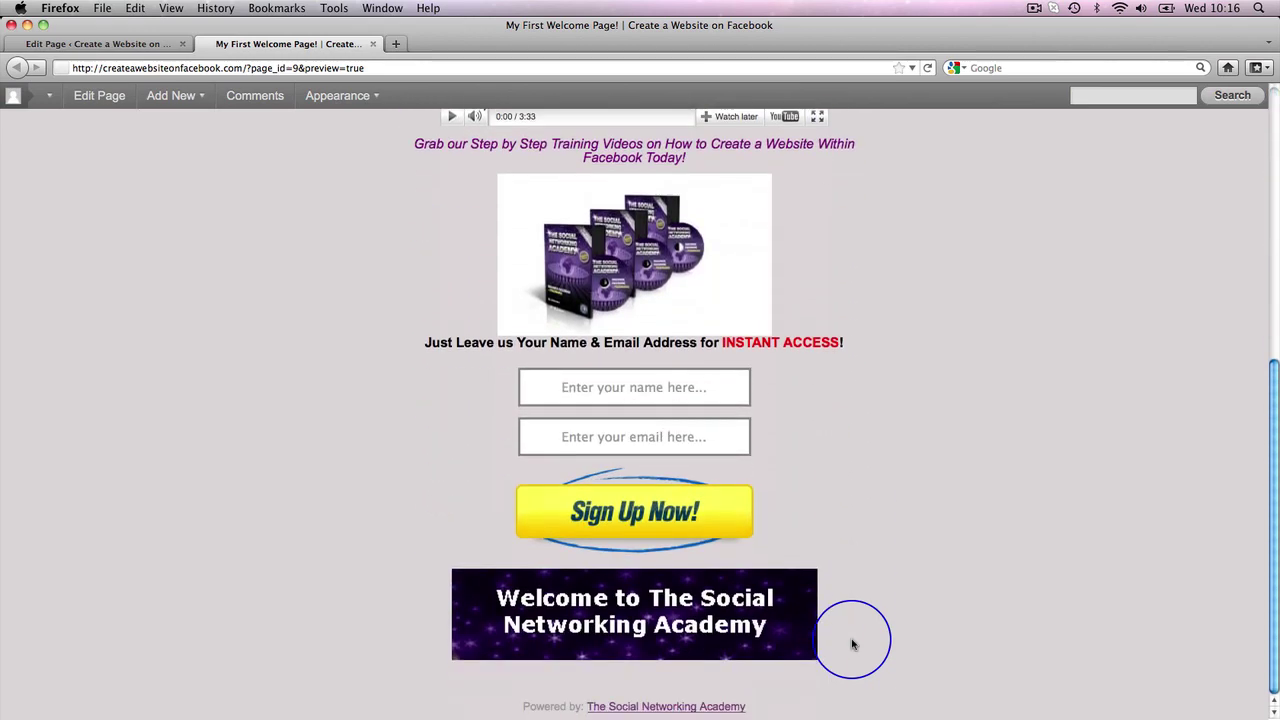
scroll(852, 644, up, 12)
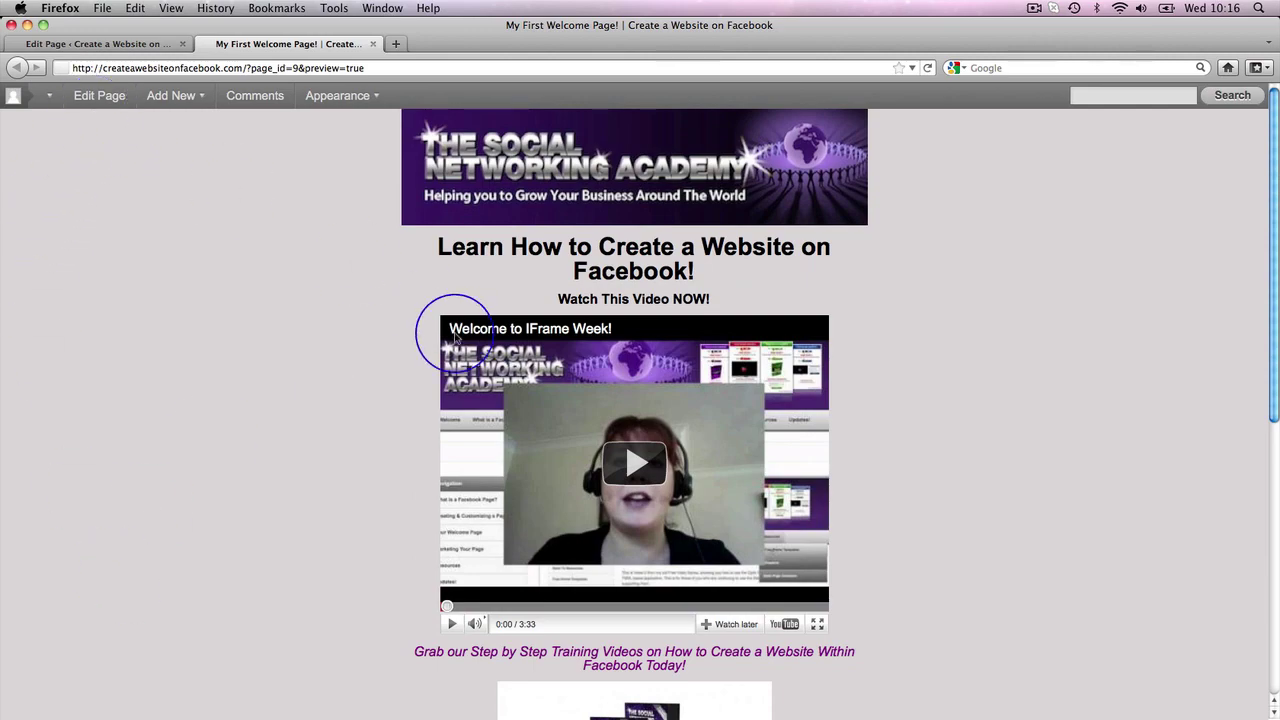
scroll(822, 393, down, 10)
scroll(822, 393, up, 10)
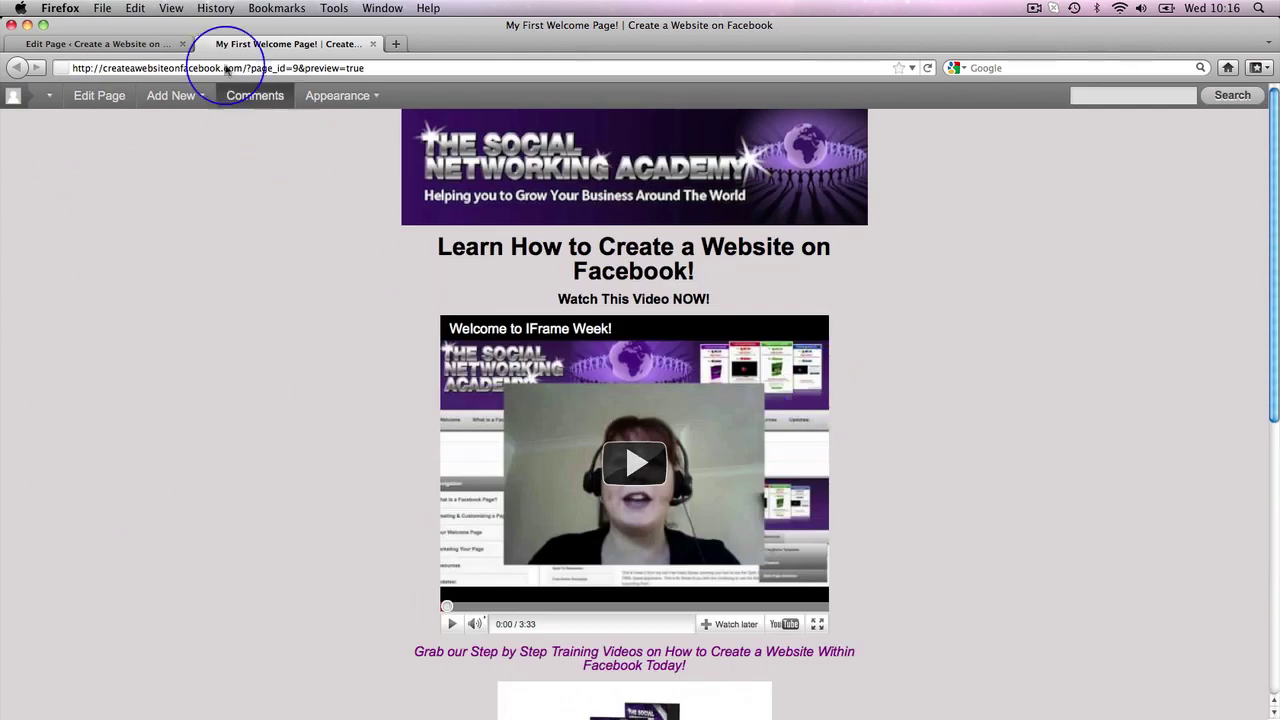
- Change the site's custom background colour to the light blue #c9ceed and save the change
click(160, 45)
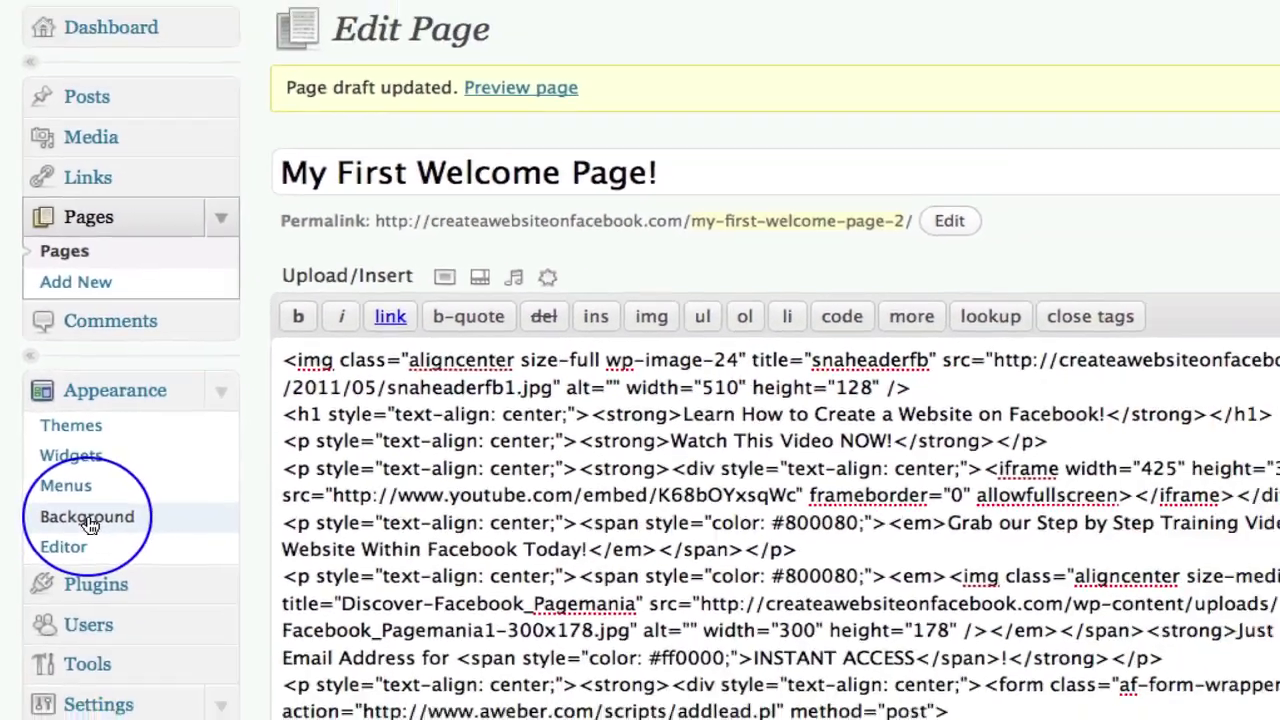
click(115, 558)
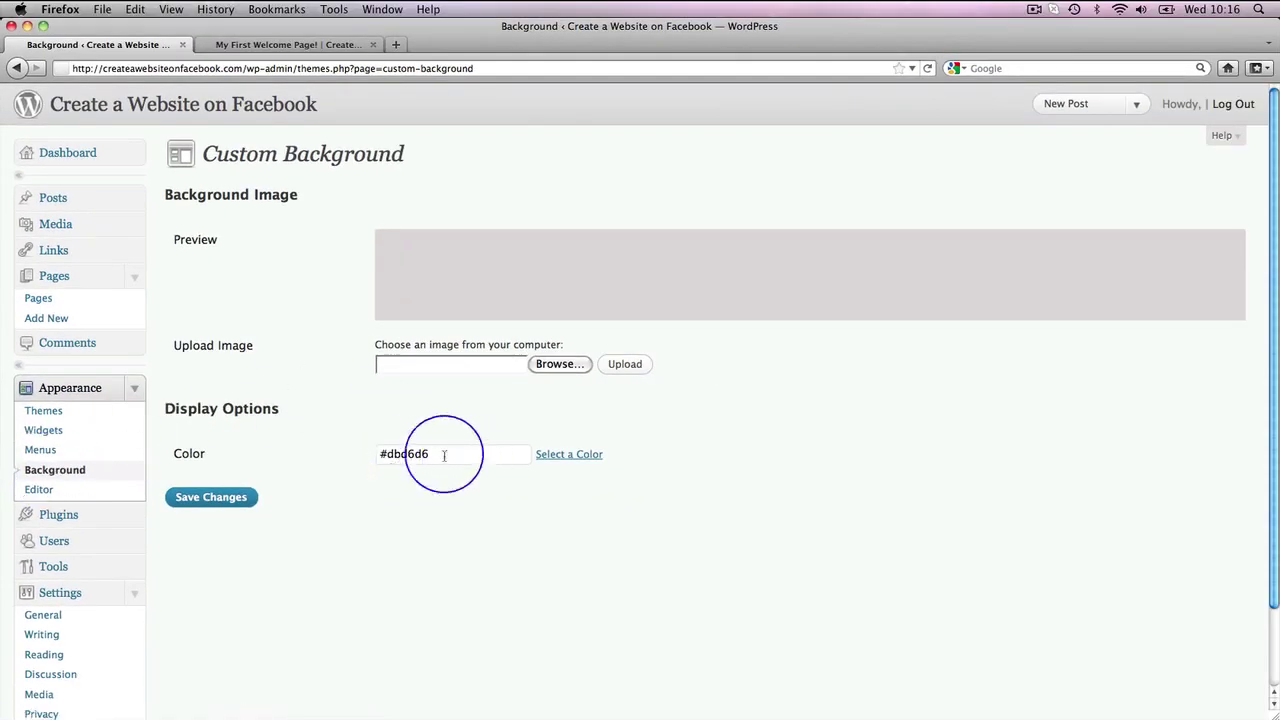
click(552, 458)
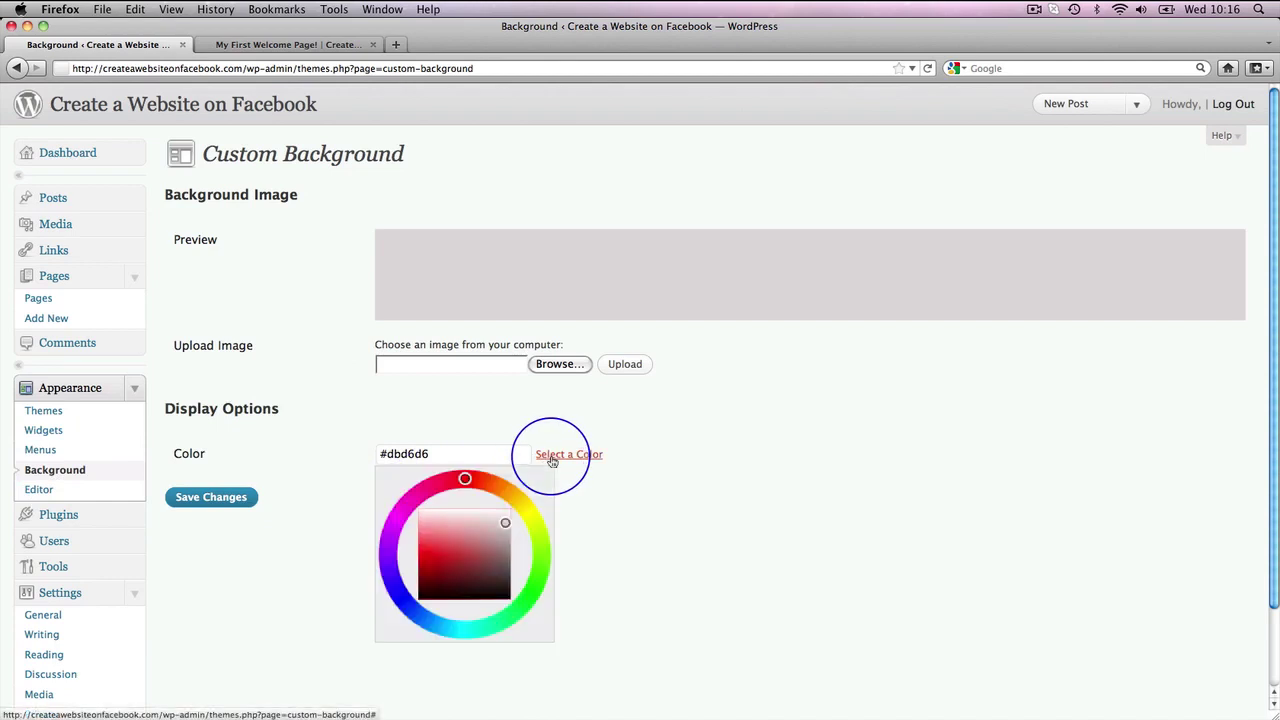
mouse_move(465, 479)
mouse_down()
mouse_move(514, 493)
mouse_move(540, 530)
mouse_move(442, 484)
mouse_move(389, 541)
mouse_move(400, 600)
mouse_move(470, 524)
mouse_move(457, 516)
mouse_move(481, 536)
mouse_move(458, 519)
mouse_move(468, 545)
mouse_move(461, 530)
mouse_up()
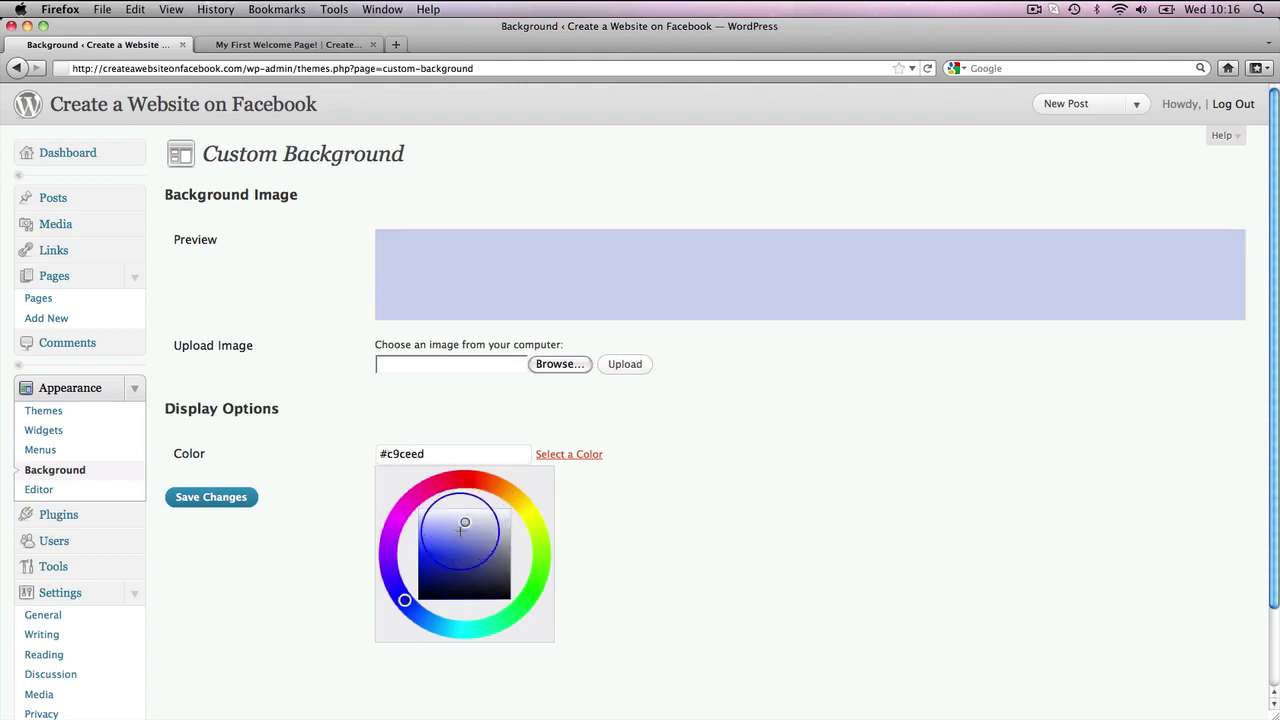
click(196, 498)
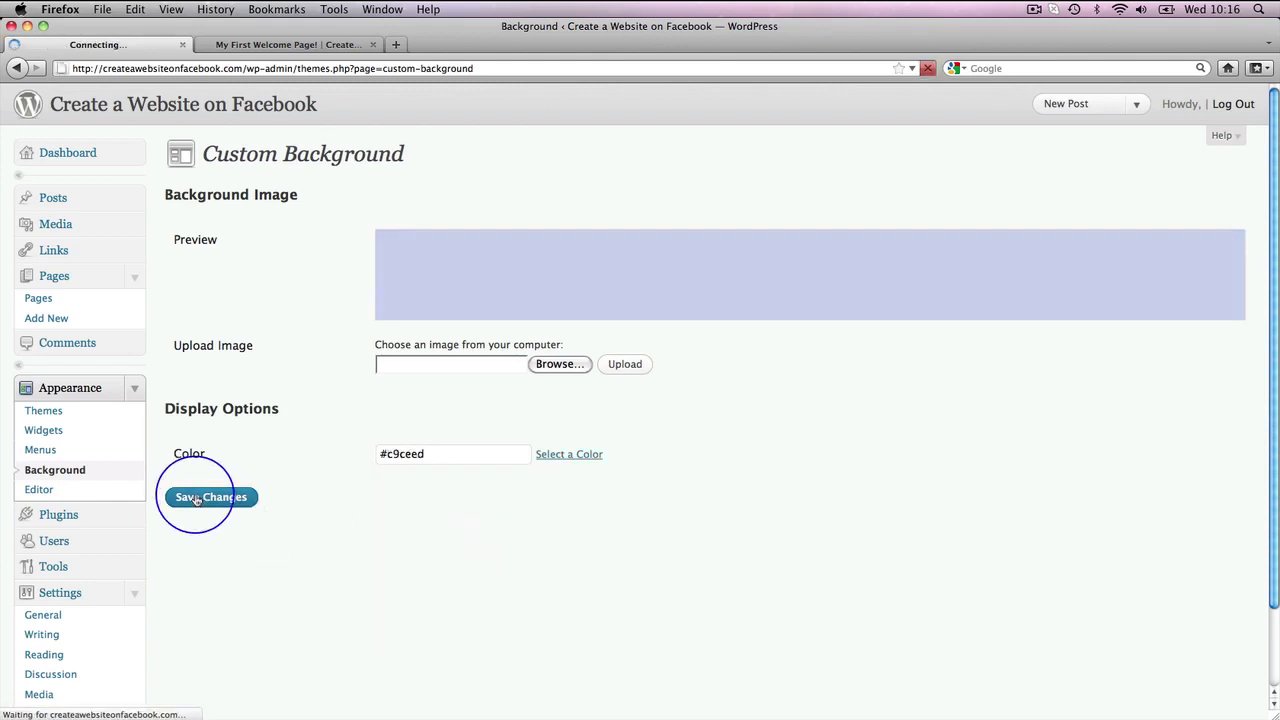
- Reload the welcome page preview and check the new background colour behind the content
click(276, 48)
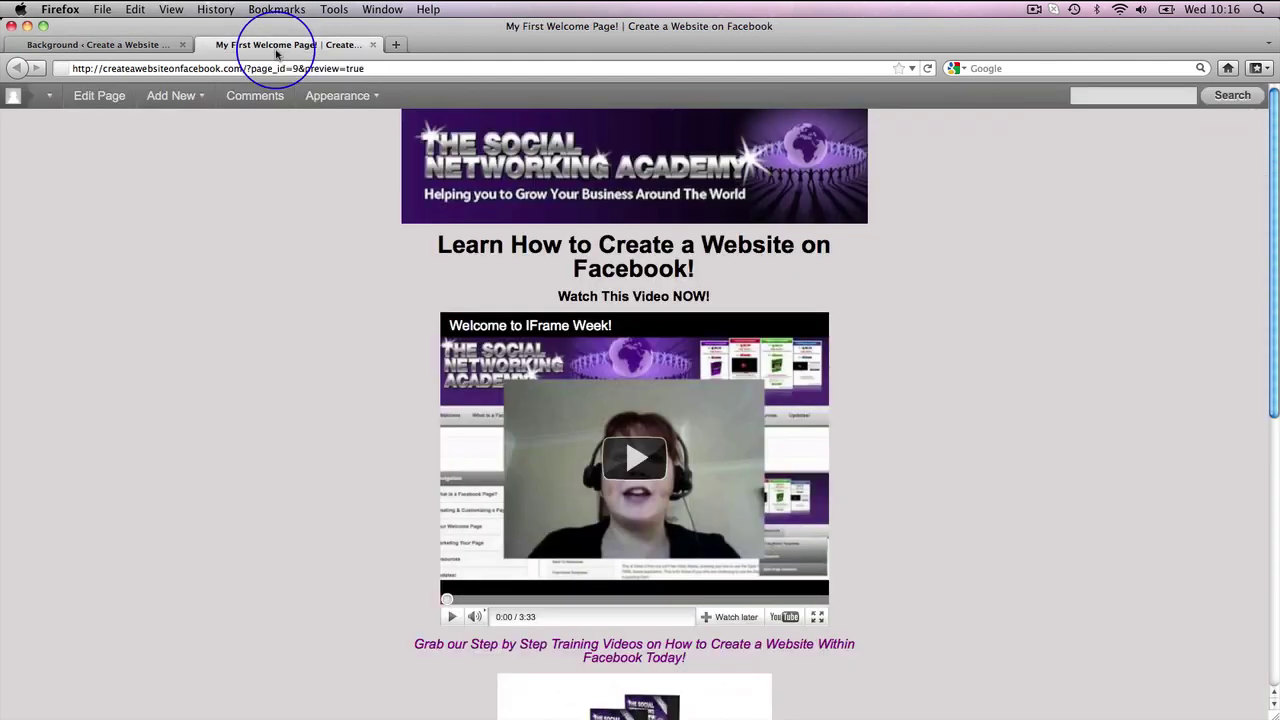
click(928, 68)
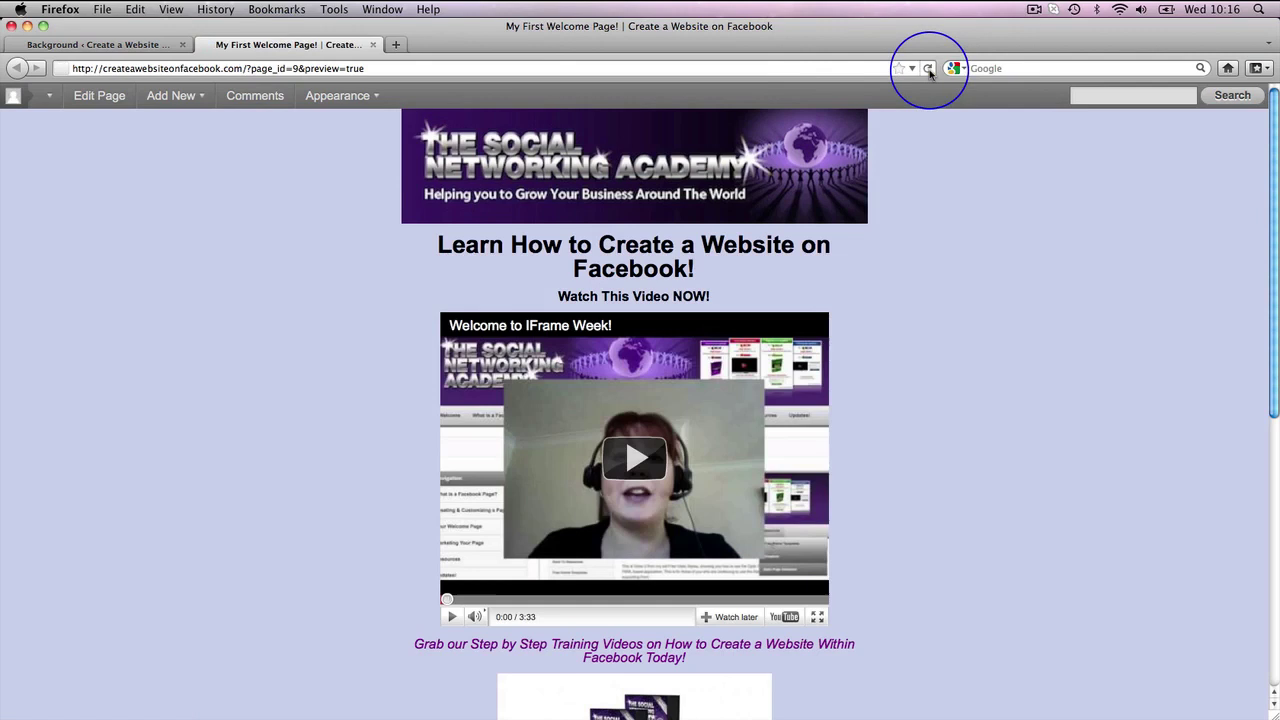
scroll(1040, 315, down, 5)
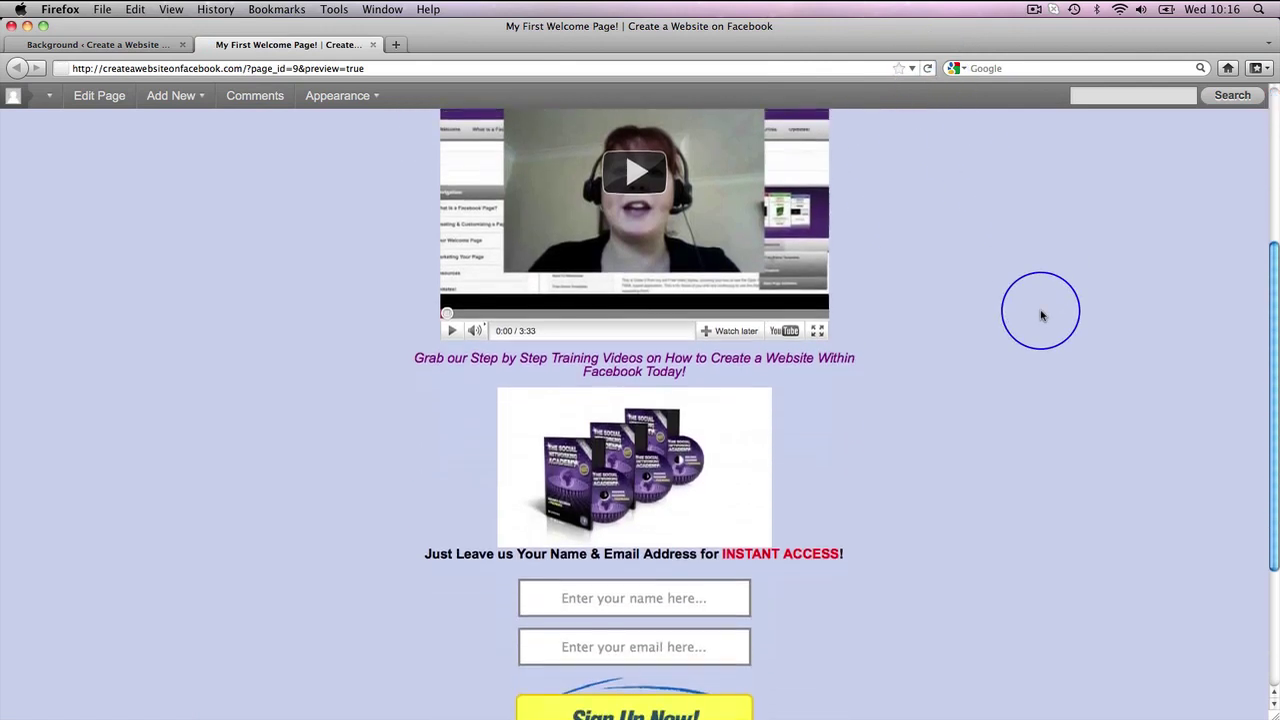
- Review the finished welcome page preview from the header banner and video to the product image, opt-in form and footer banner against the new background
scroll(1040, 315, down, 3)
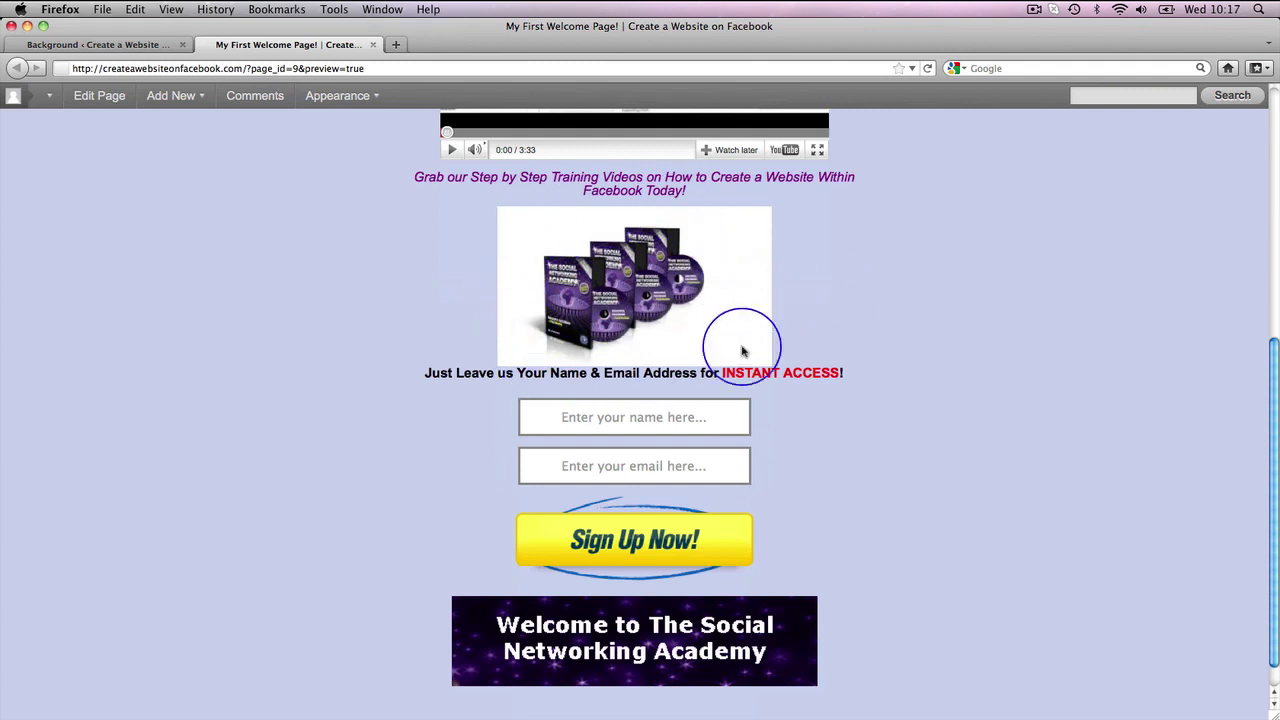
scroll(872, 342, up, 10)
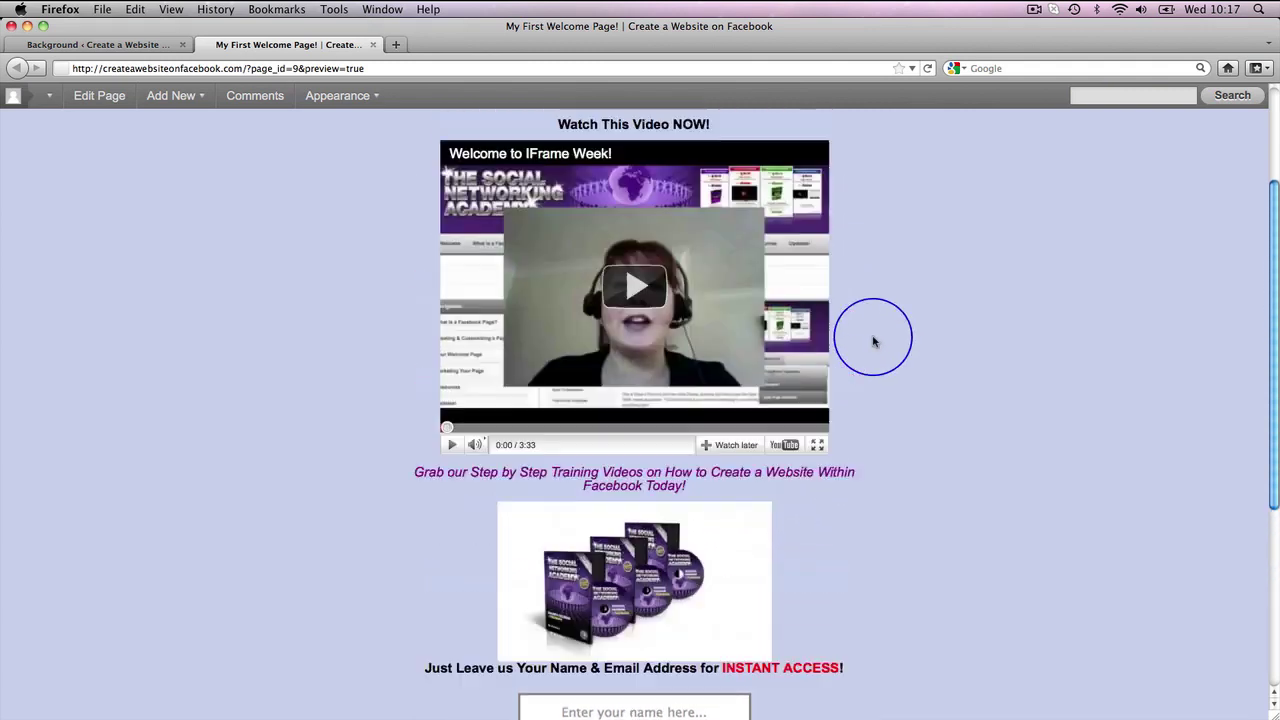
scroll(872, 342, down, 5)
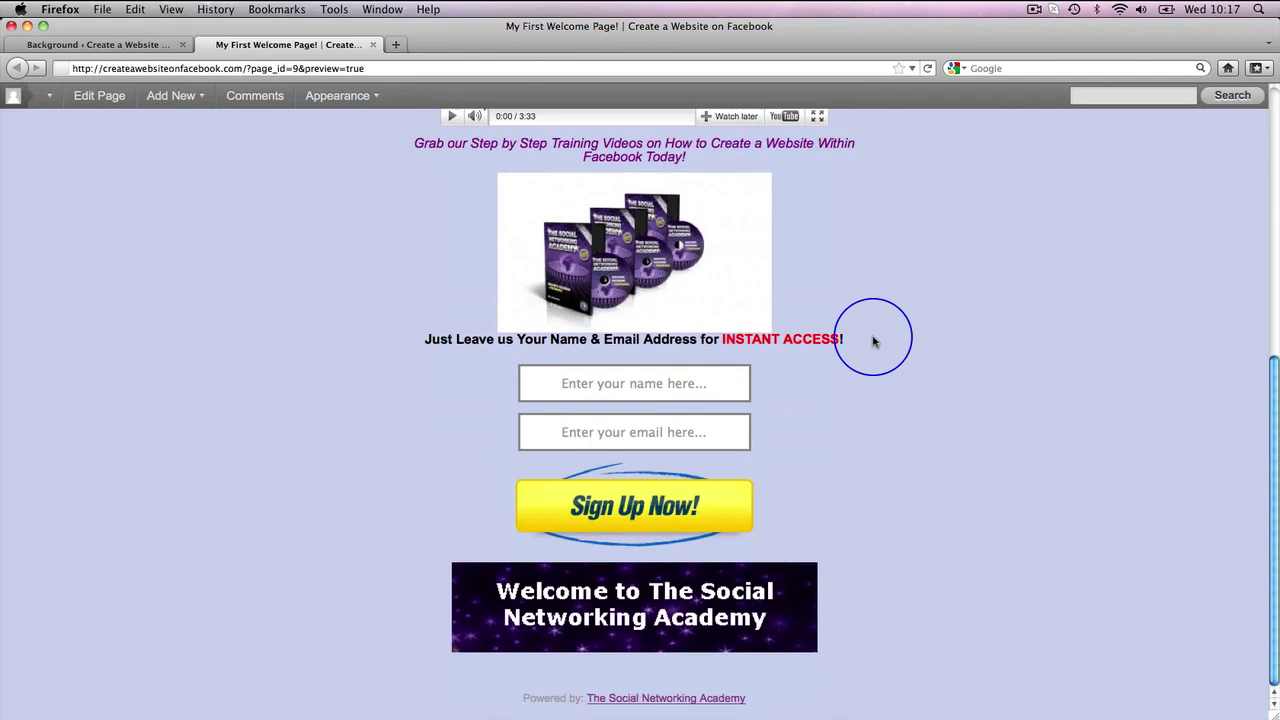
scroll(872, 342, up, 4)
scroll(872, 342, up, 2)
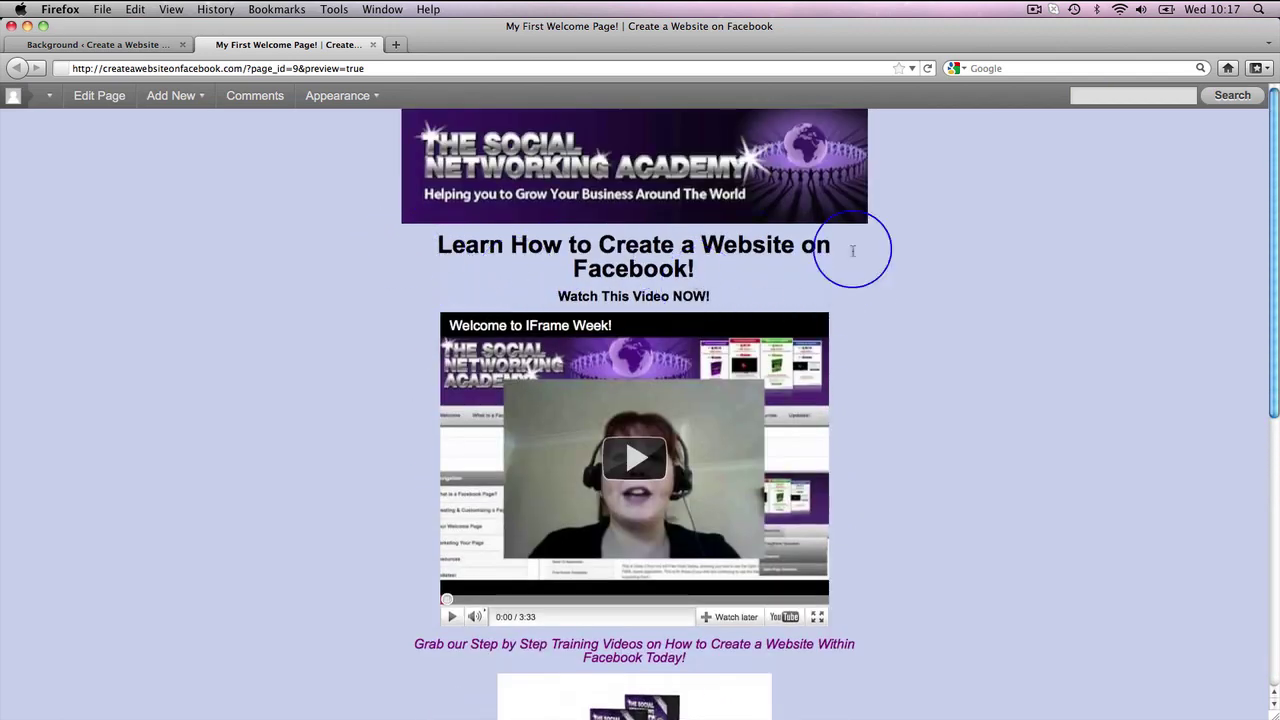
scroll(977, 238, down, 7)
scroll(977, 238, down, 1)
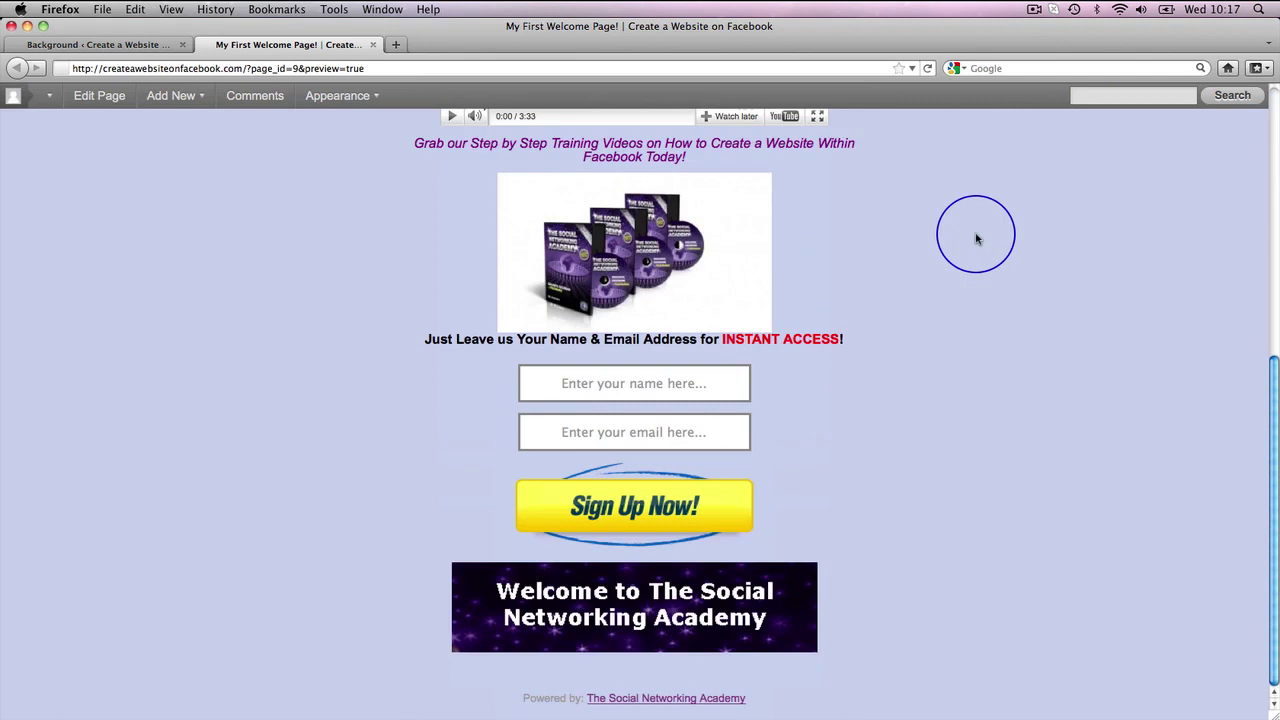
scroll(977, 238, up, 7)
scroll(977, 238, down, 4)
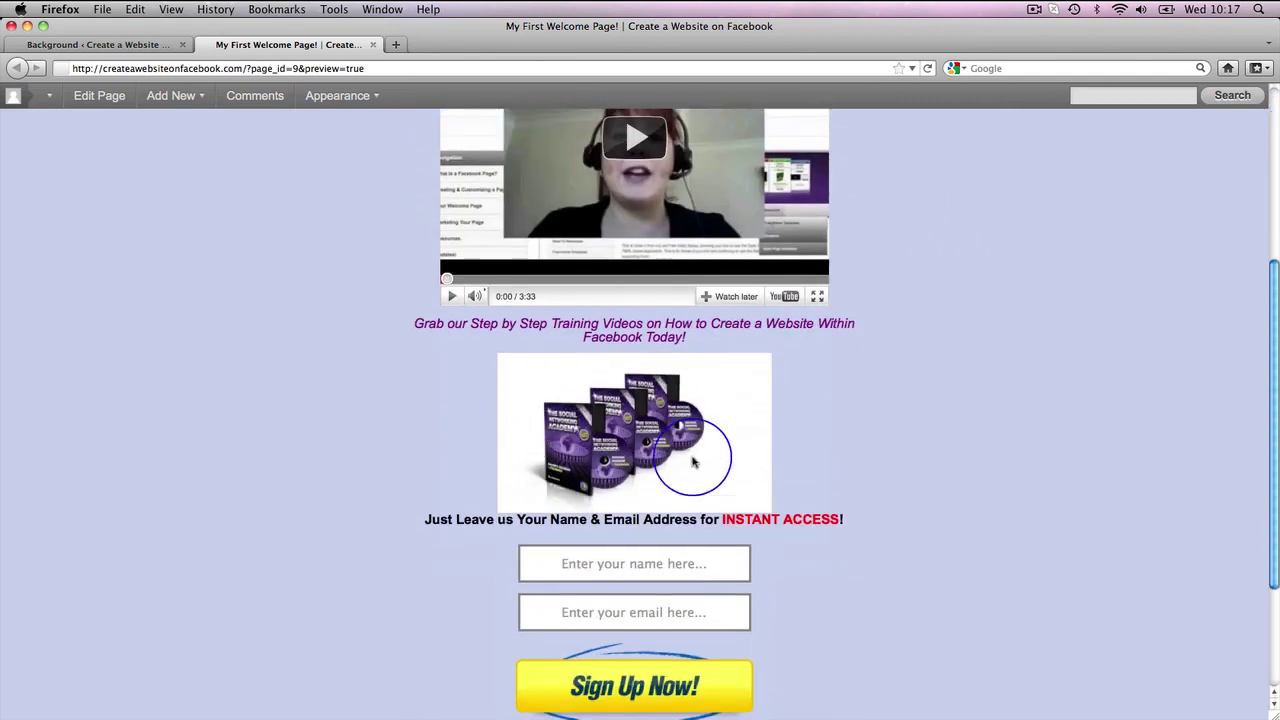
scroll(850, 428, up, 5)
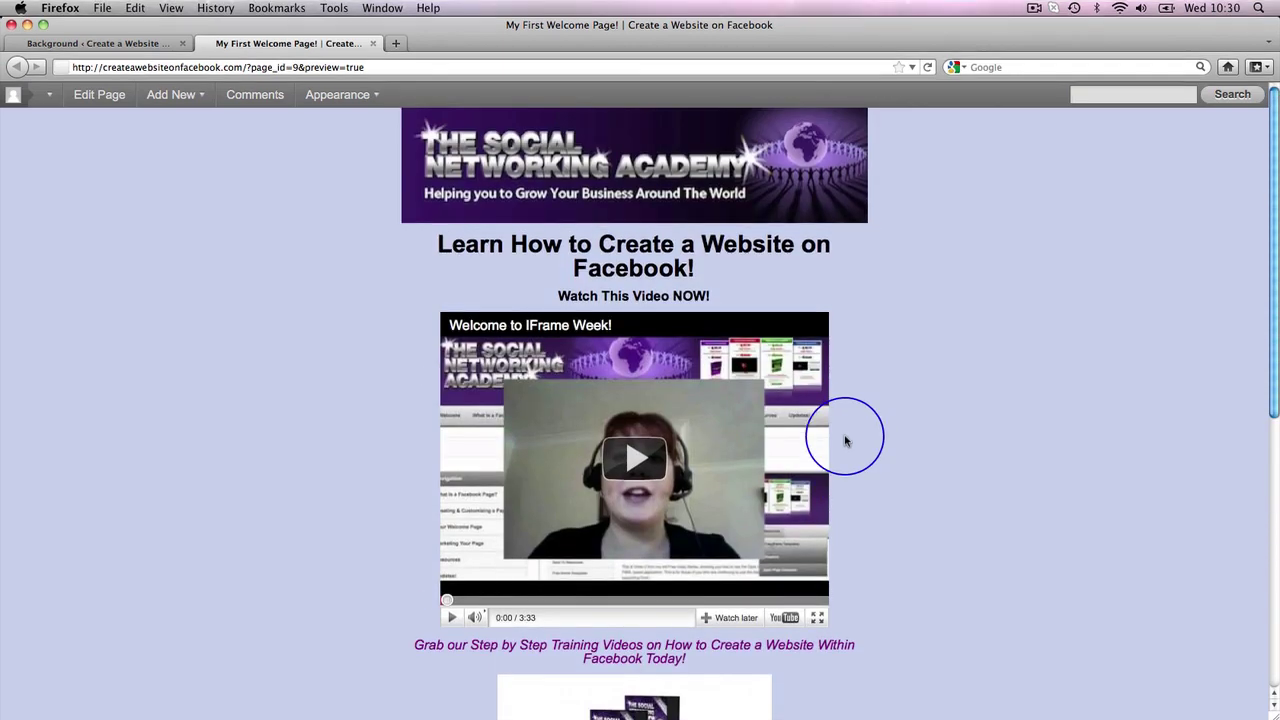
scroll(871, 352, down, 8)
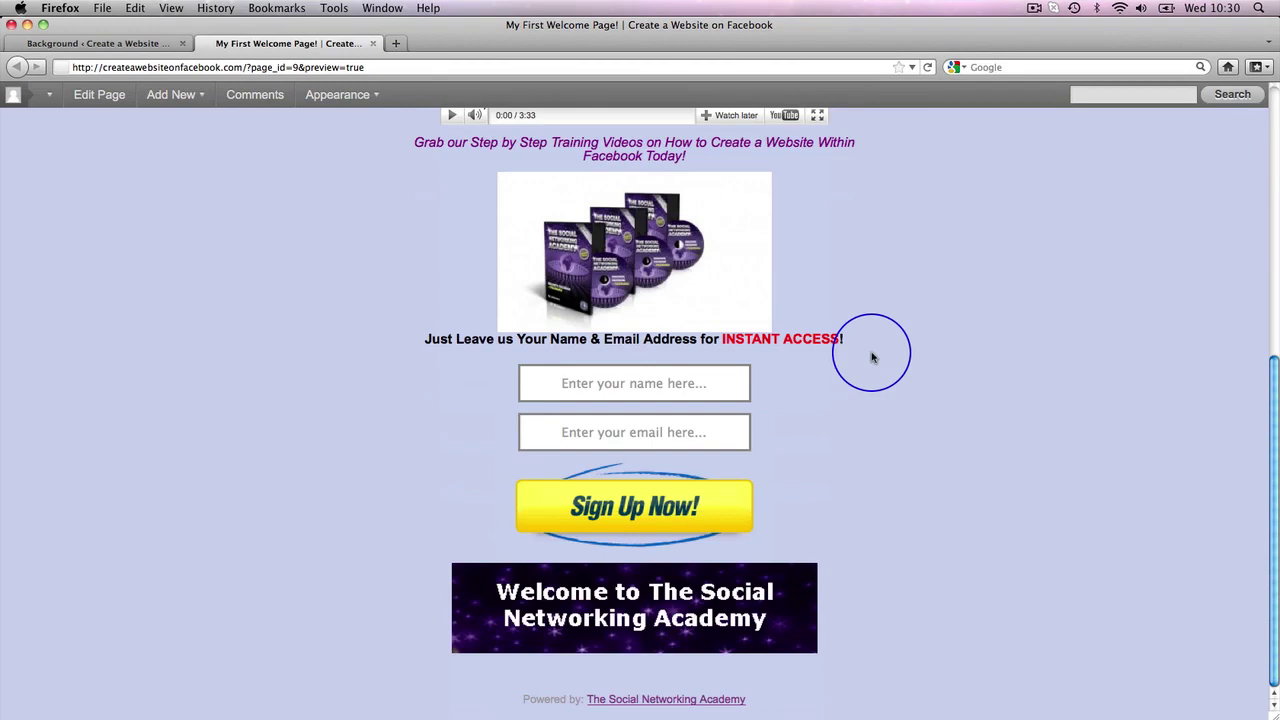
scroll(871, 357, up, 8)
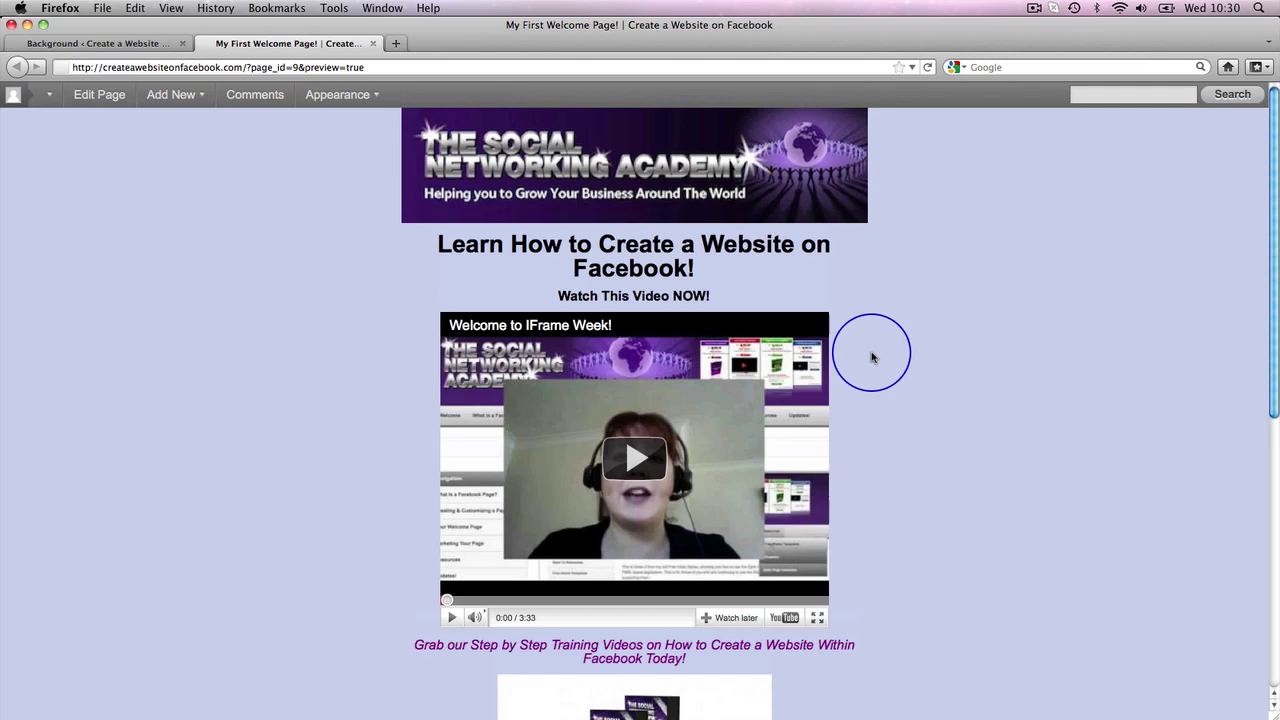
scroll(886, 343, down, 6)
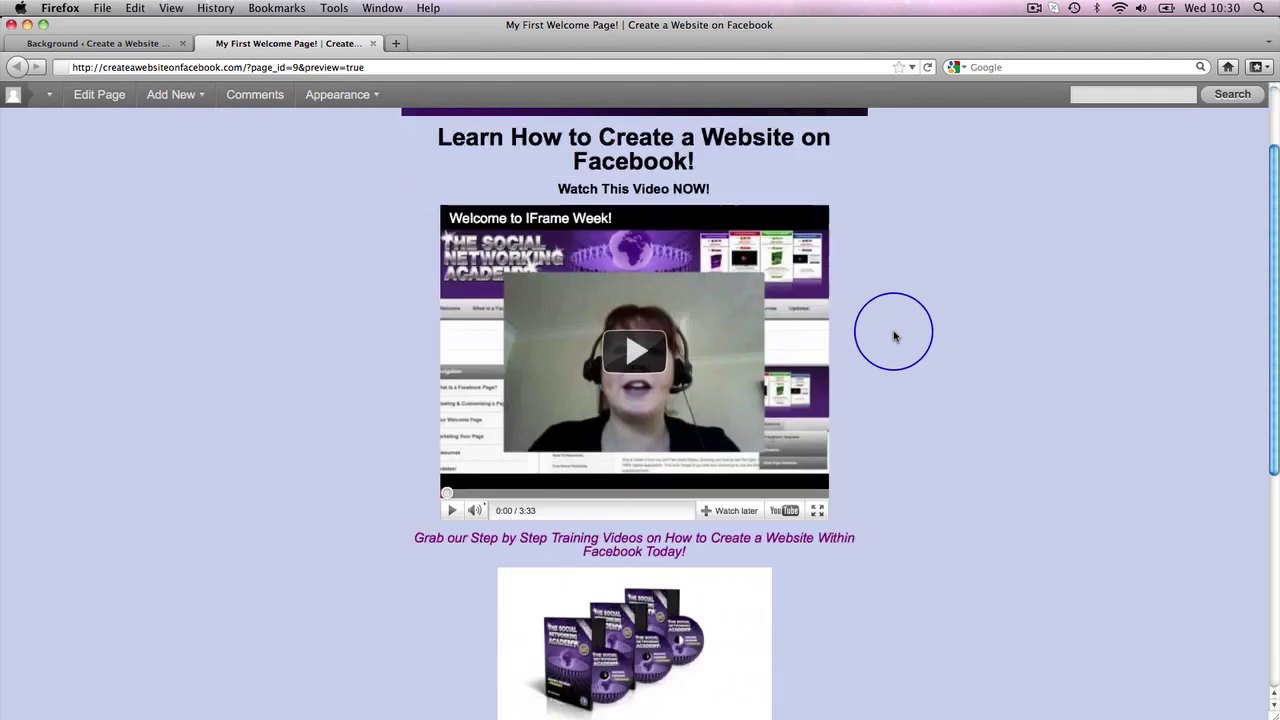
scroll(894, 337, up, 6)
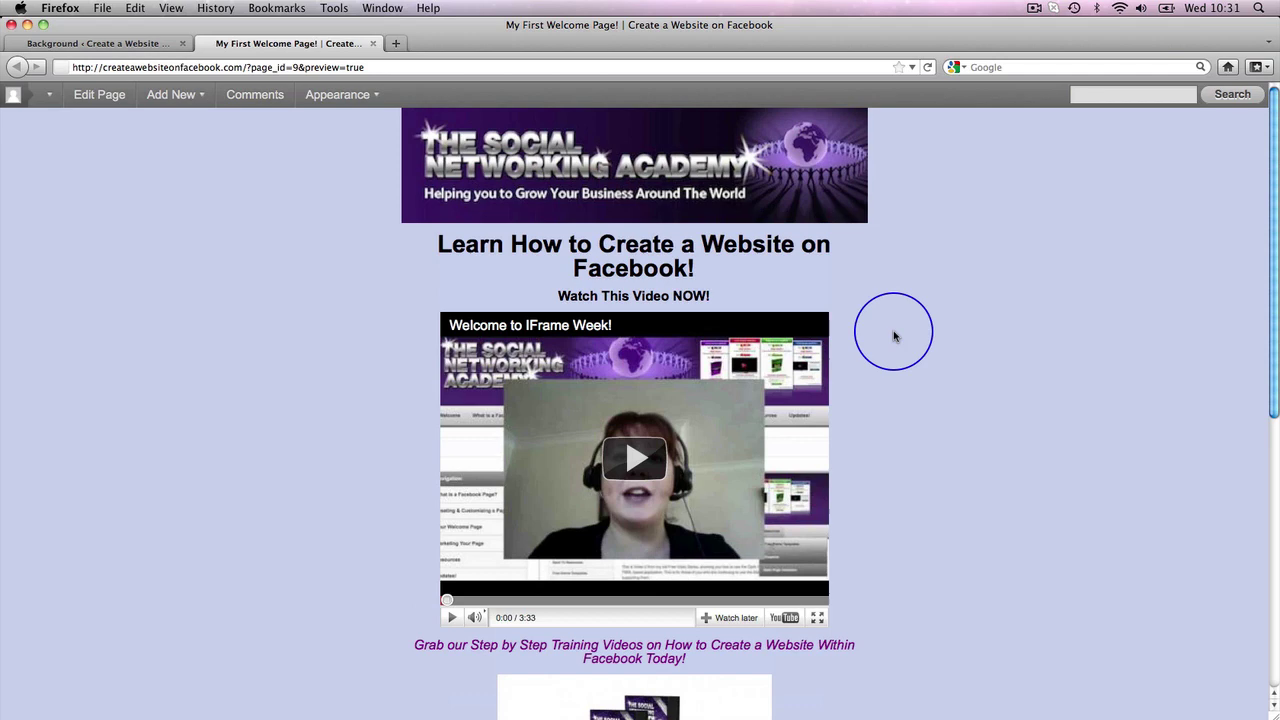
scroll(922, 316, down, 5)
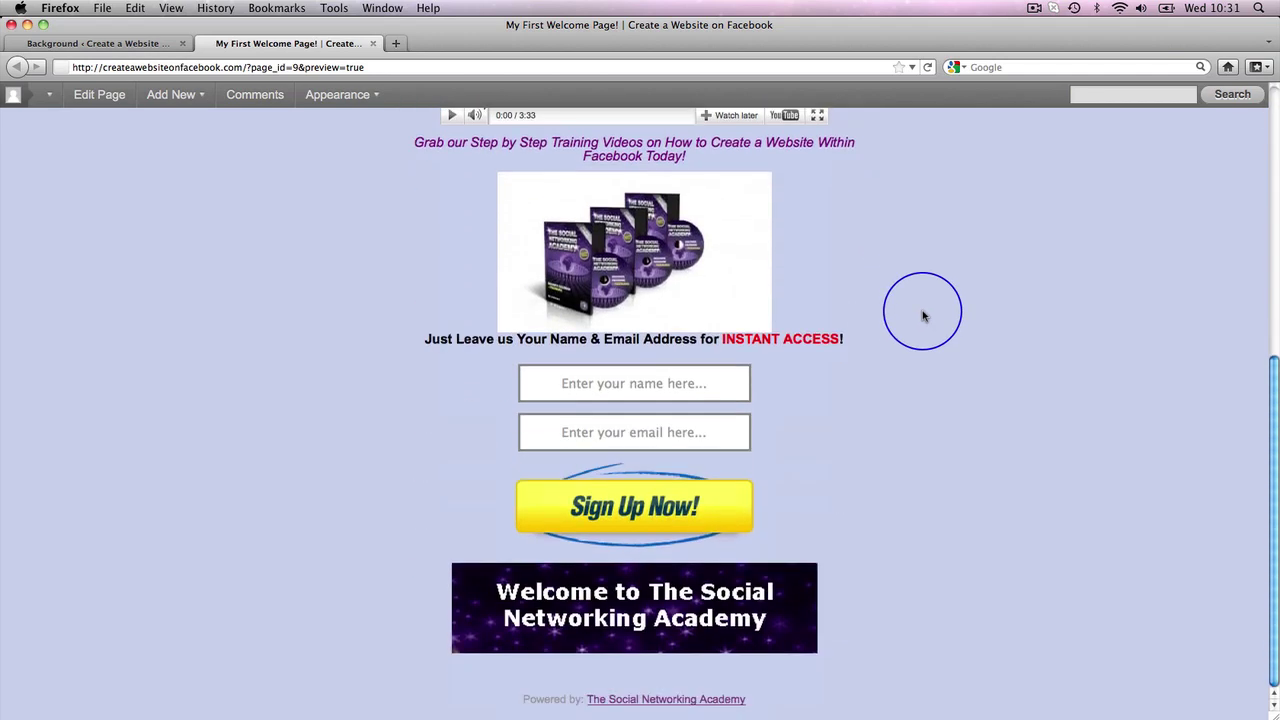
scroll(922, 316, up, 4)
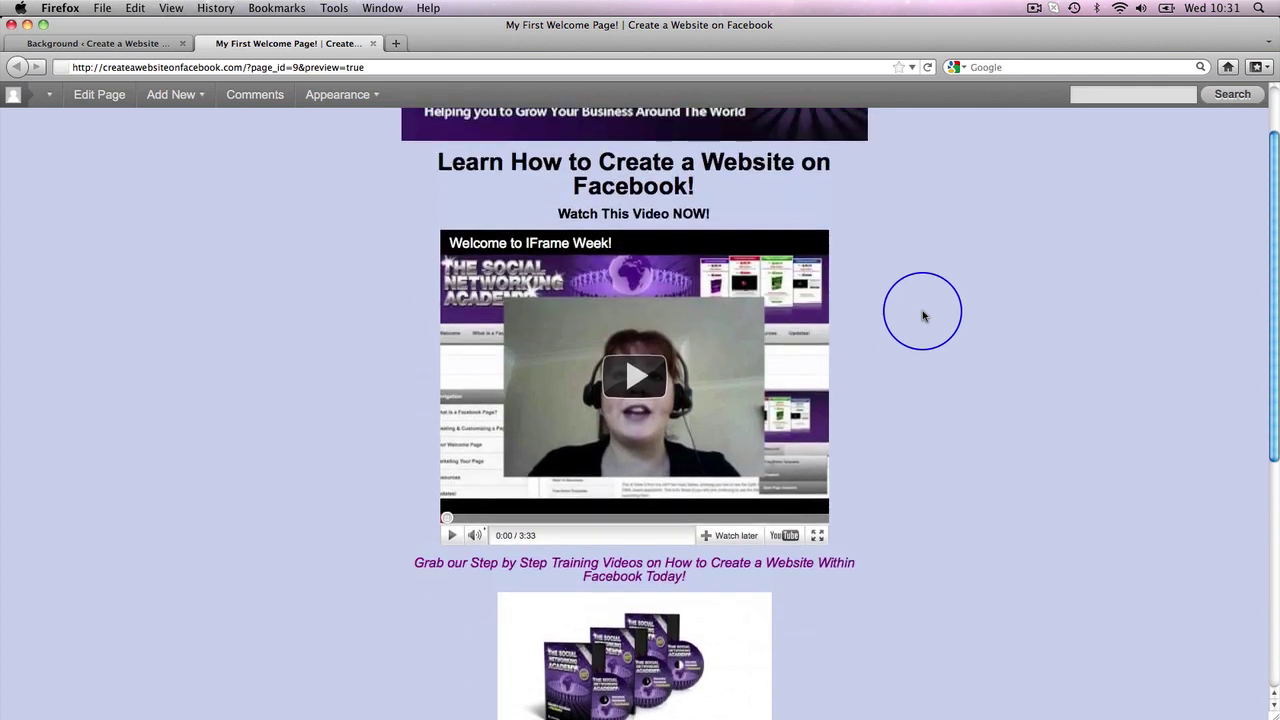
scroll(922, 316, up, 1)
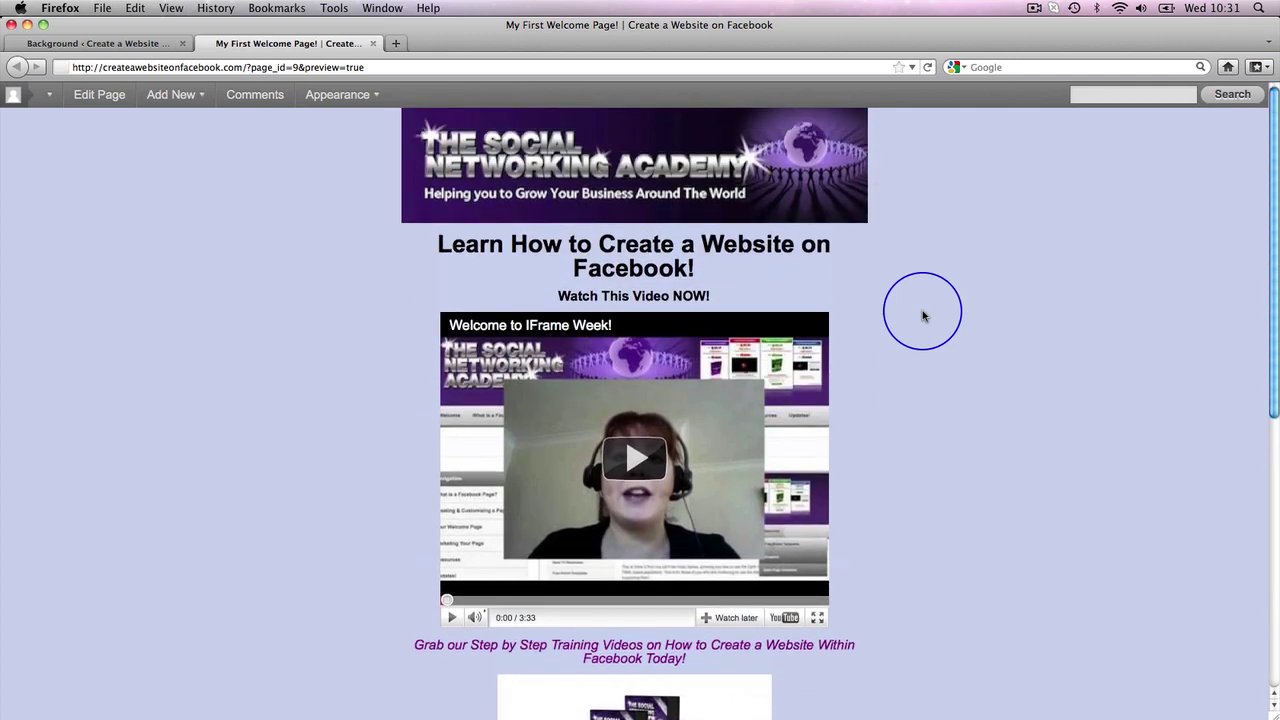